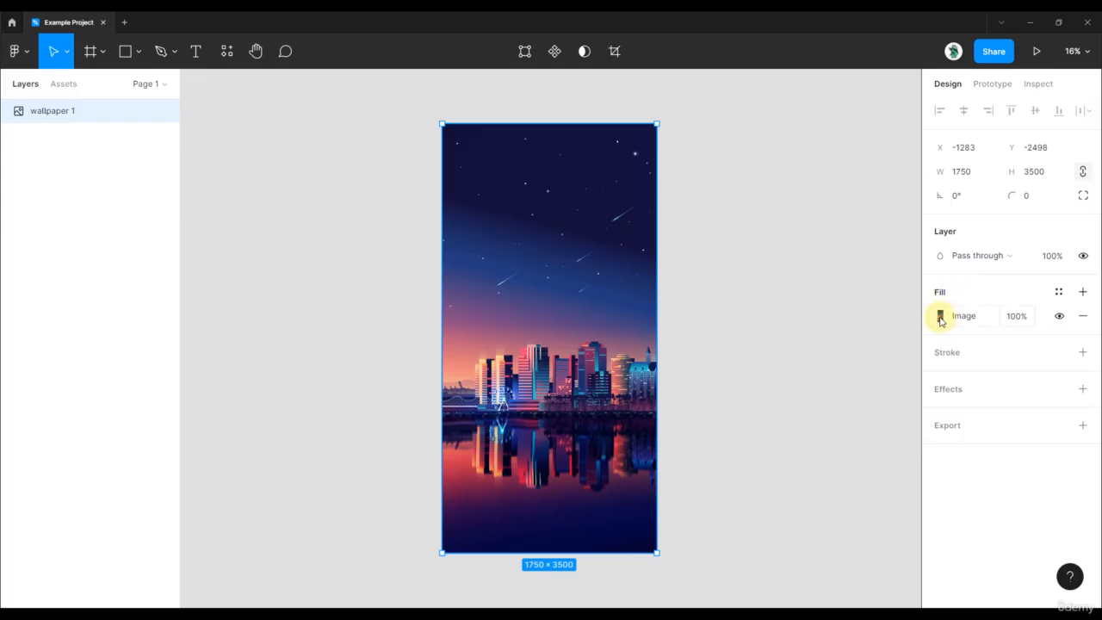
Step: Try the Solid fill type on the wallpaper layer and switch its fill back to Image
click(940, 318)
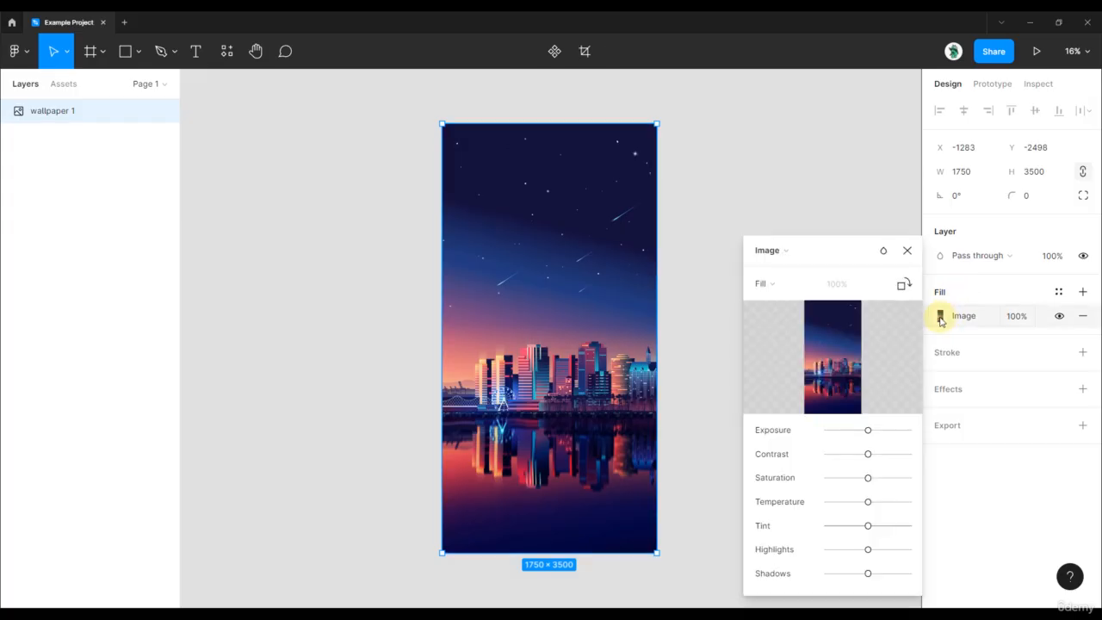
click(810, 255)
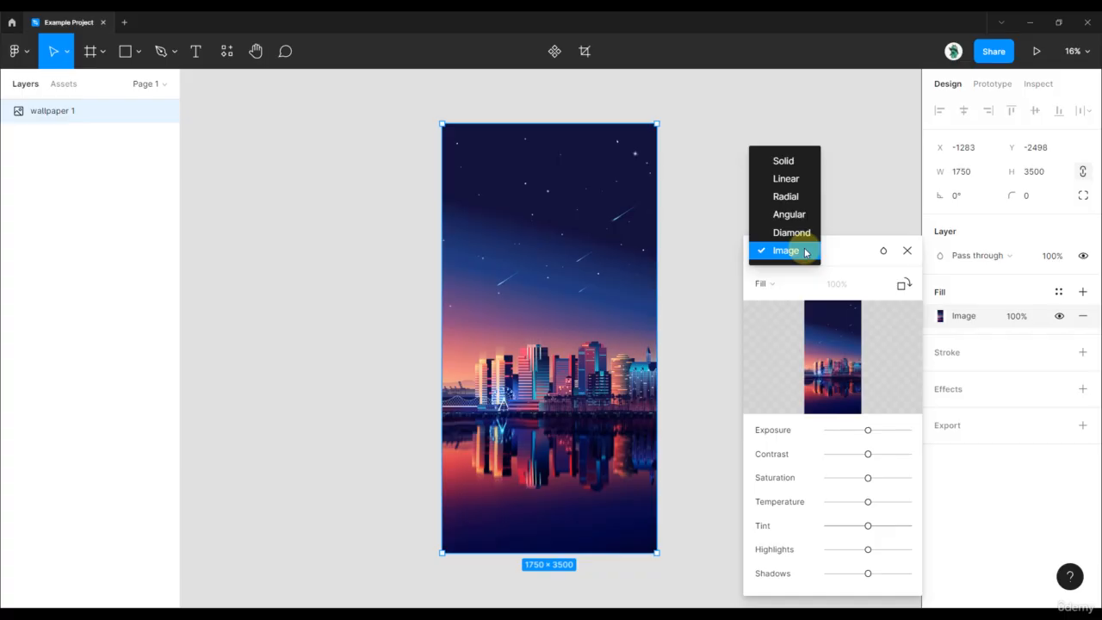
click(783, 161)
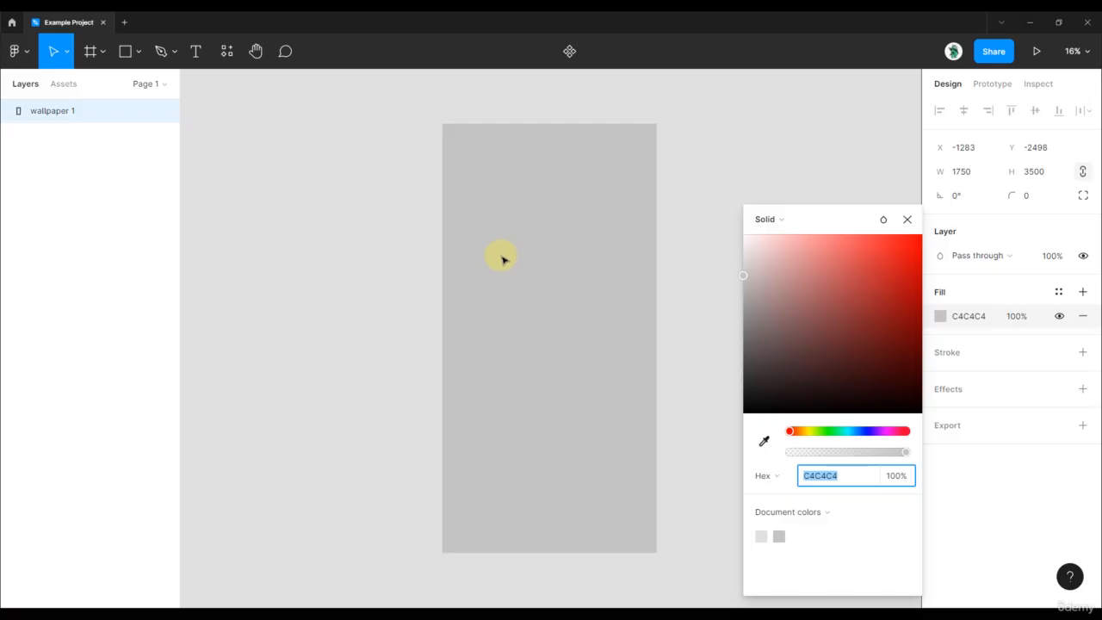
click(784, 219)
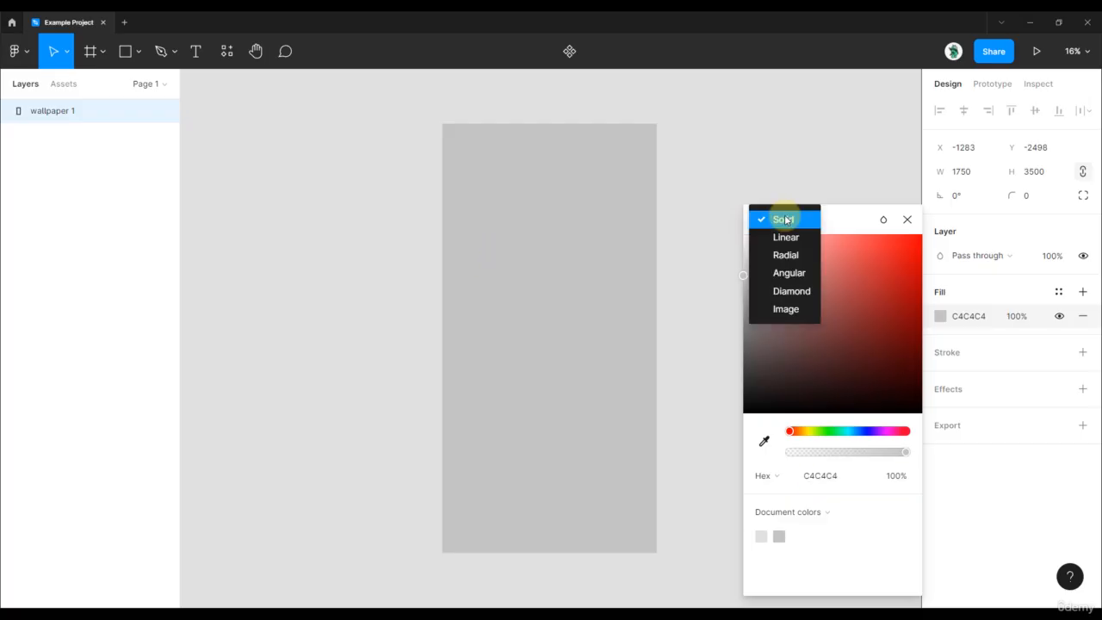
click(787, 310)
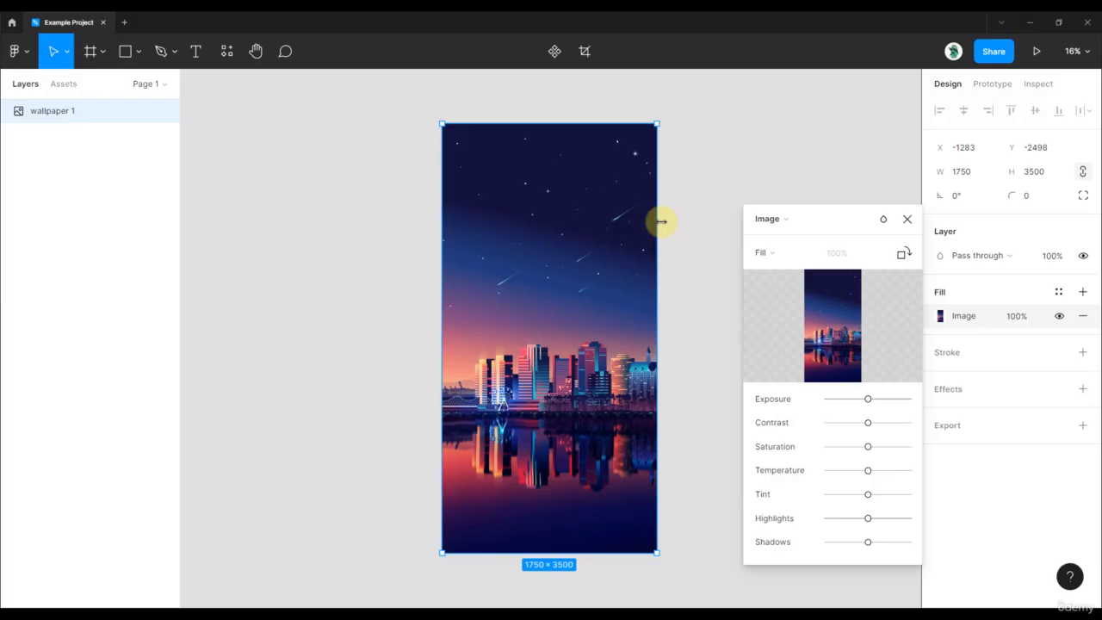
Step: Try the Darken blend mode on the wallpaper's image fill, restore it to Normal and close the fill settings
click(882, 224)
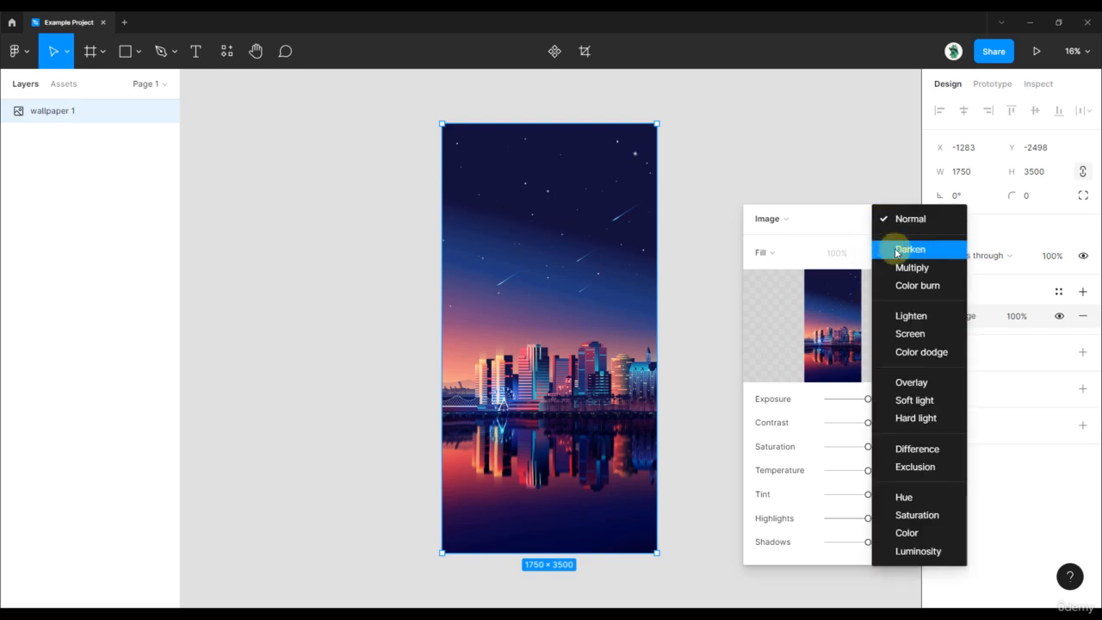
click(888, 245)
click(883, 221)
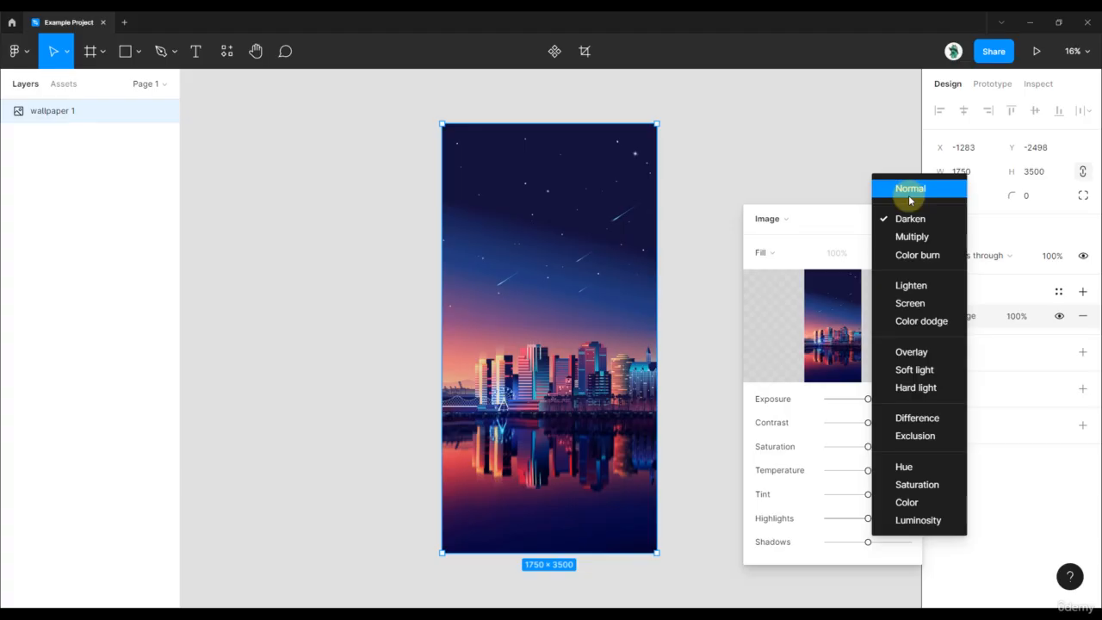
click(909, 190)
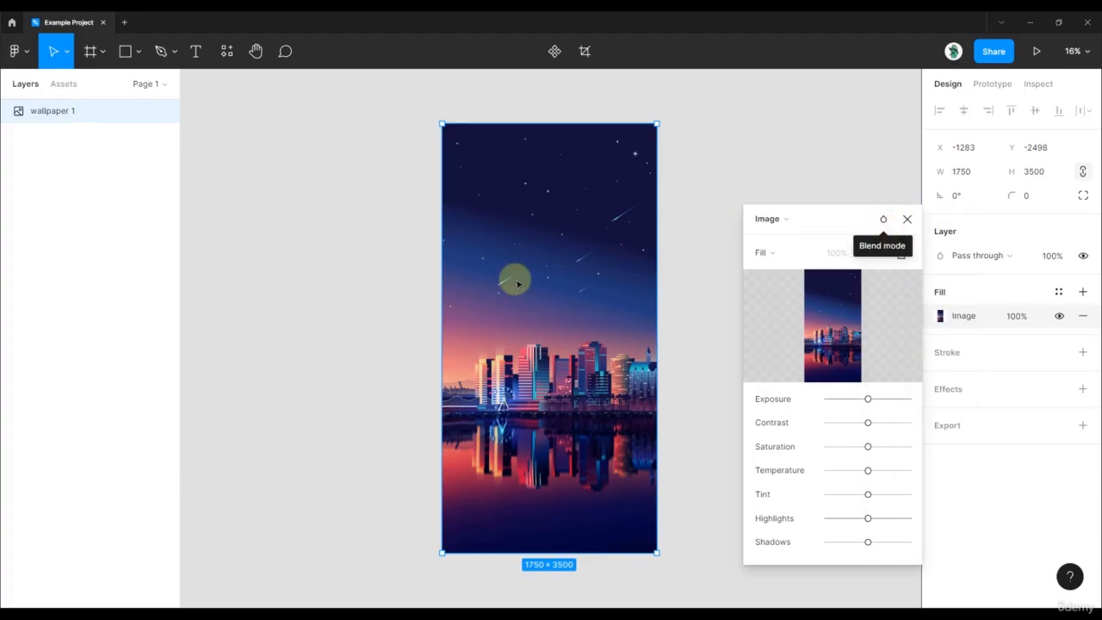
click(906, 220)
click(755, 184)
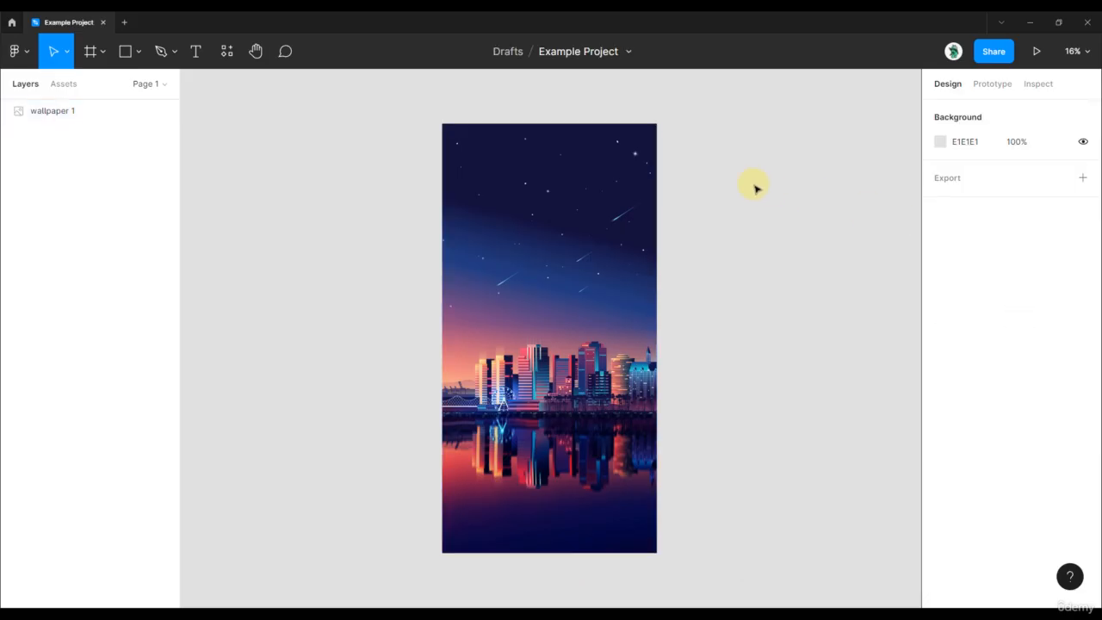
Step: Draw a 1750 × 3500 rectangle exactly covering the wallpaper and set its solid fill to red FF3434
key(r)
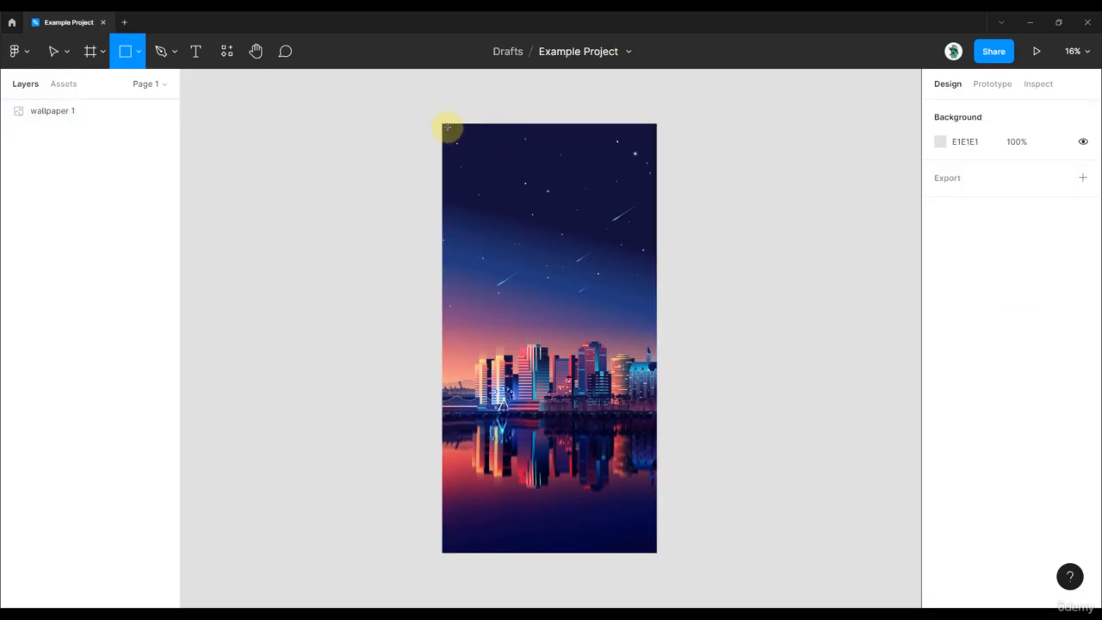
drag(442, 123, 657, 554)
click(941, 317)
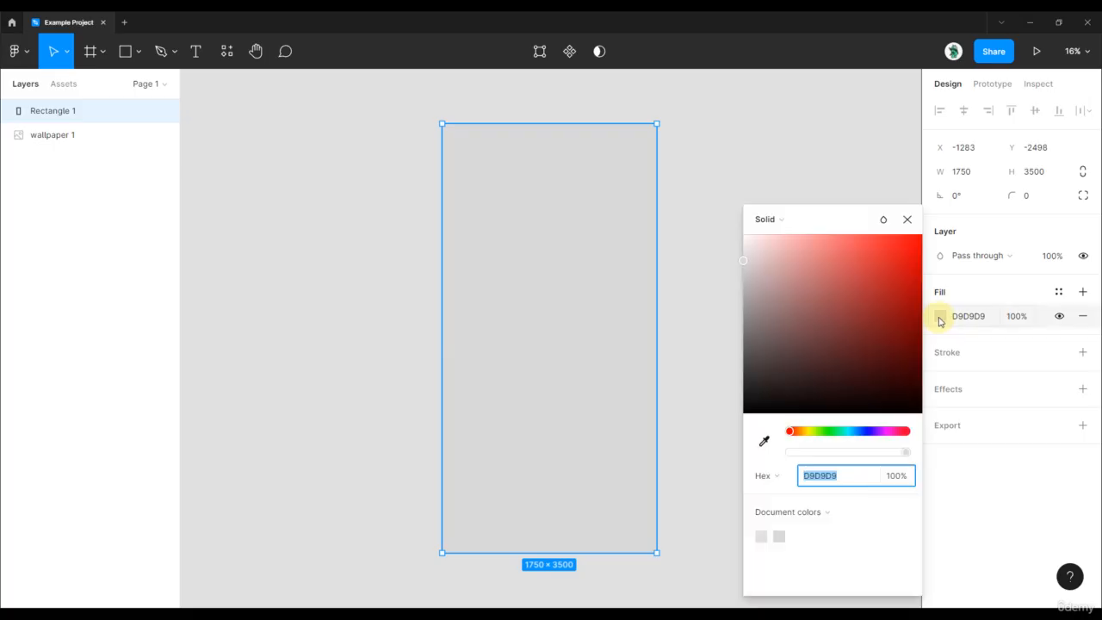
click(879, 239)
drag(880, 247, 886, 224)
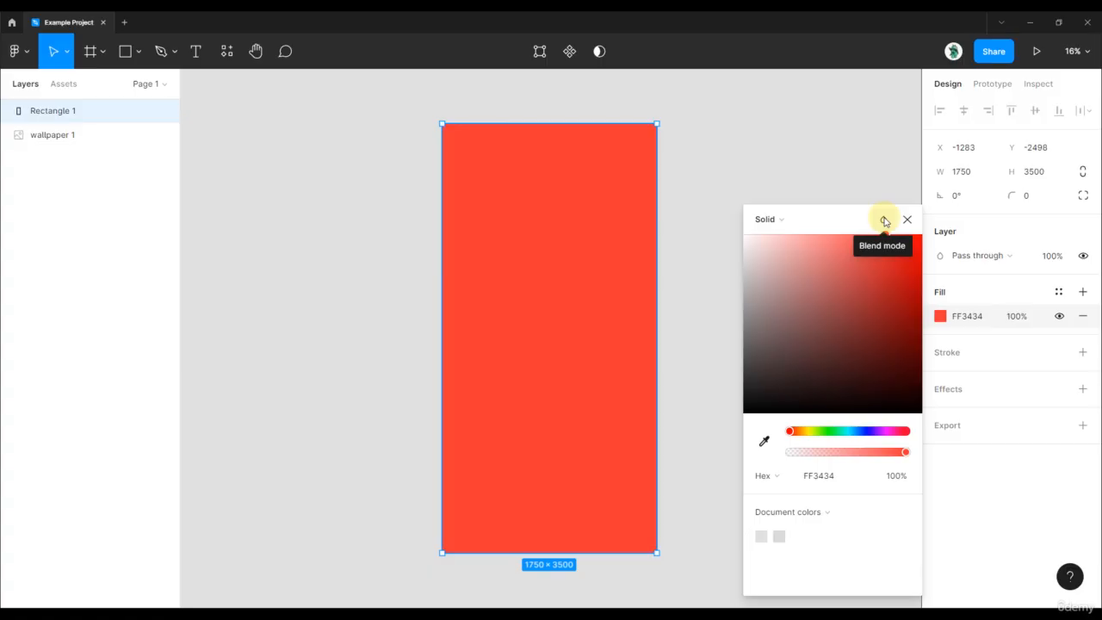
Step: Try the Darken, Multiply and Color burn blend modes in turn on the red rectangle's fill
click(886, 222)
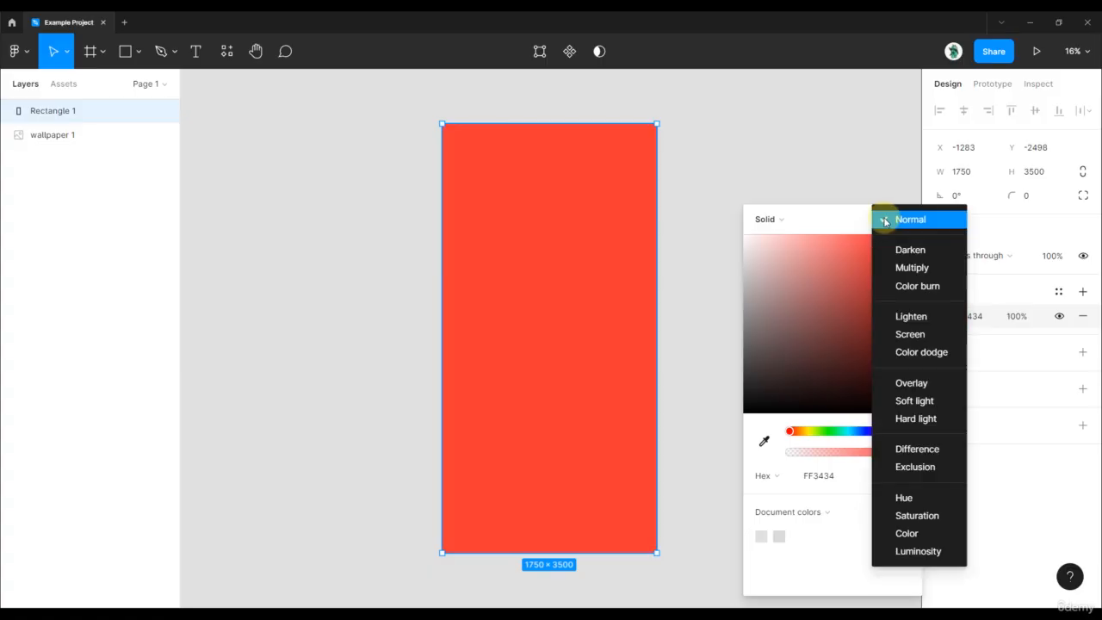
click(913, 251)
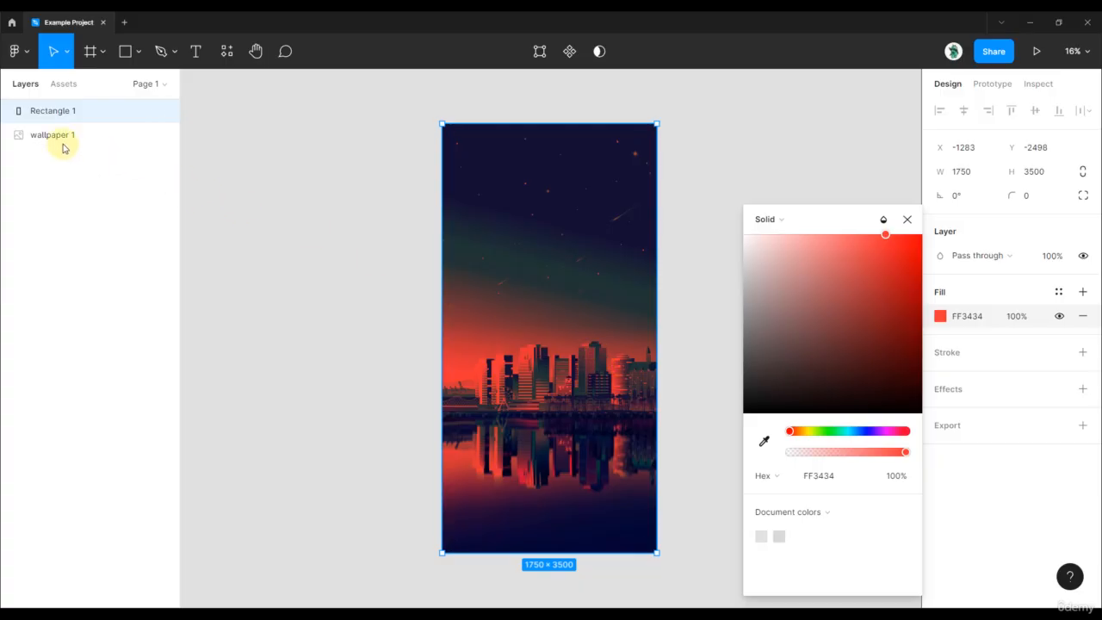
click(883, 219)
click(895, 237)
click(884, 219)
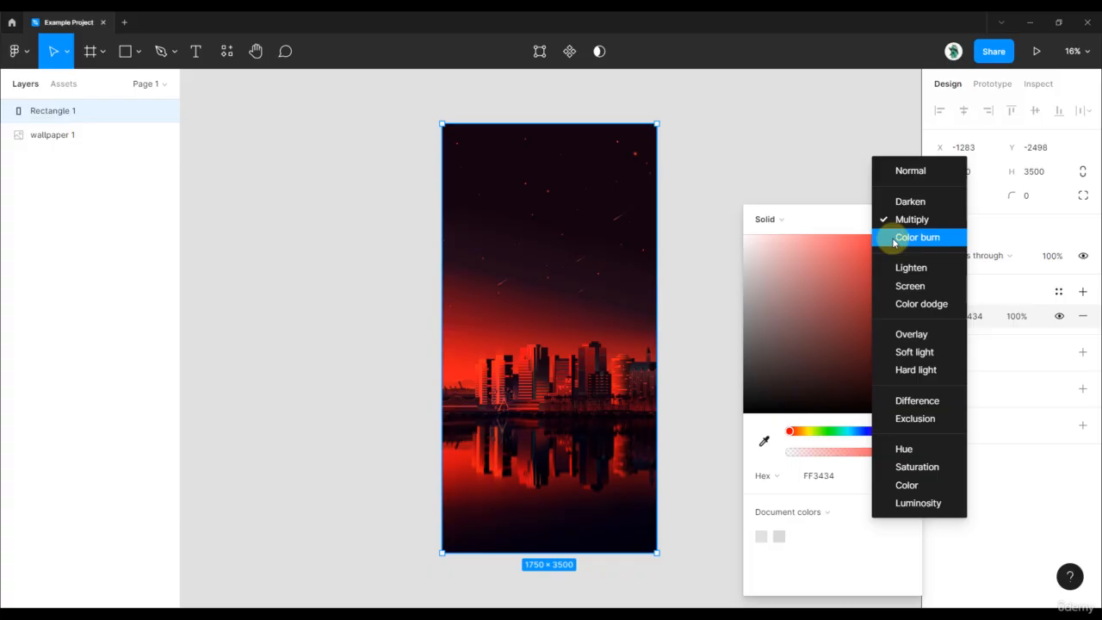
click(894, 241)
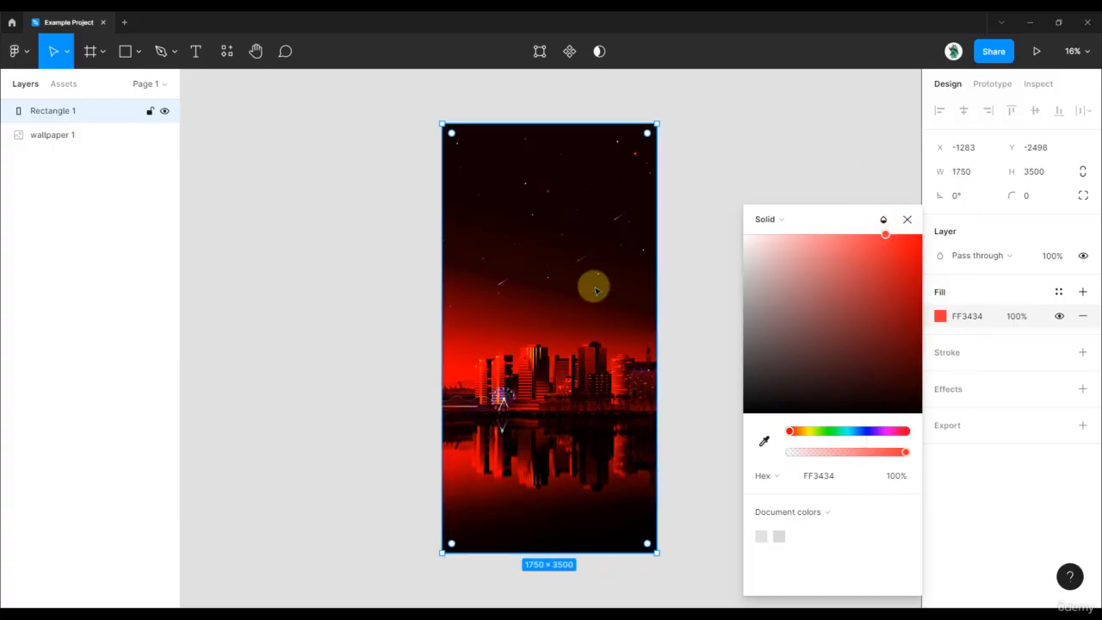
Step: Close the red rectangle's fill settings and delete the rectangle covering the wallpaper
click(884, 222)
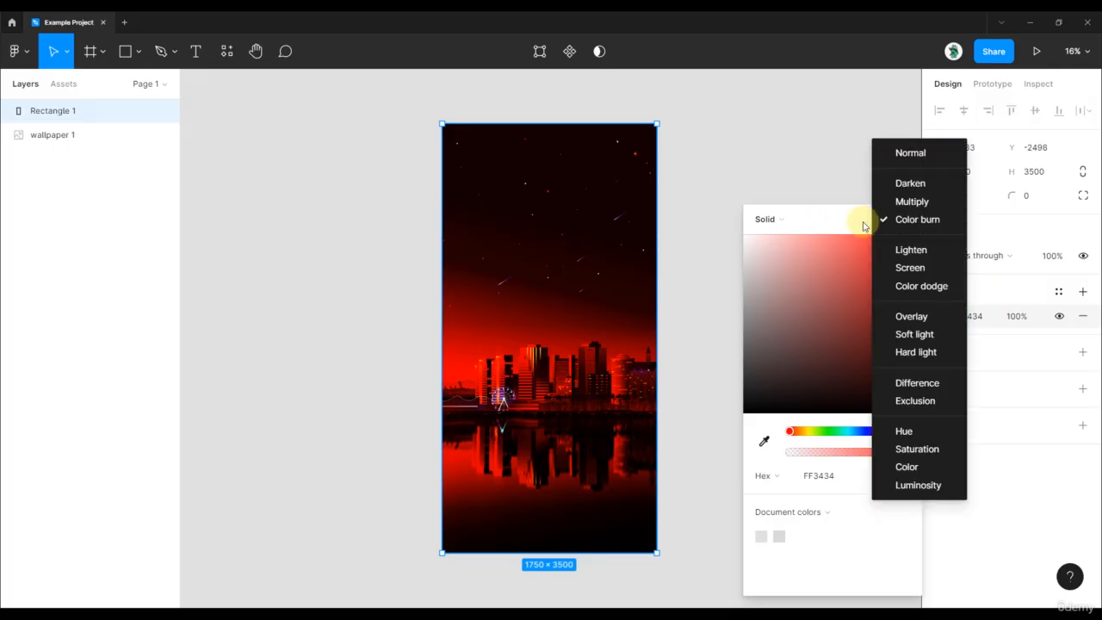
click(865, 222)
click(881, 221)
click(815, 190)
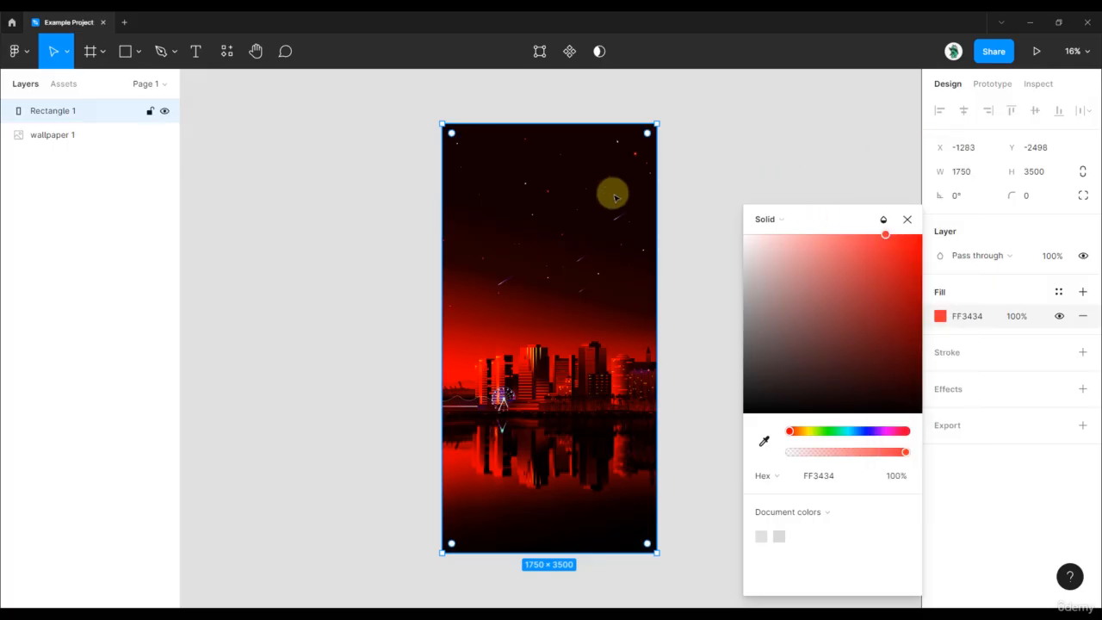
click(907, 221)
key(Delete)
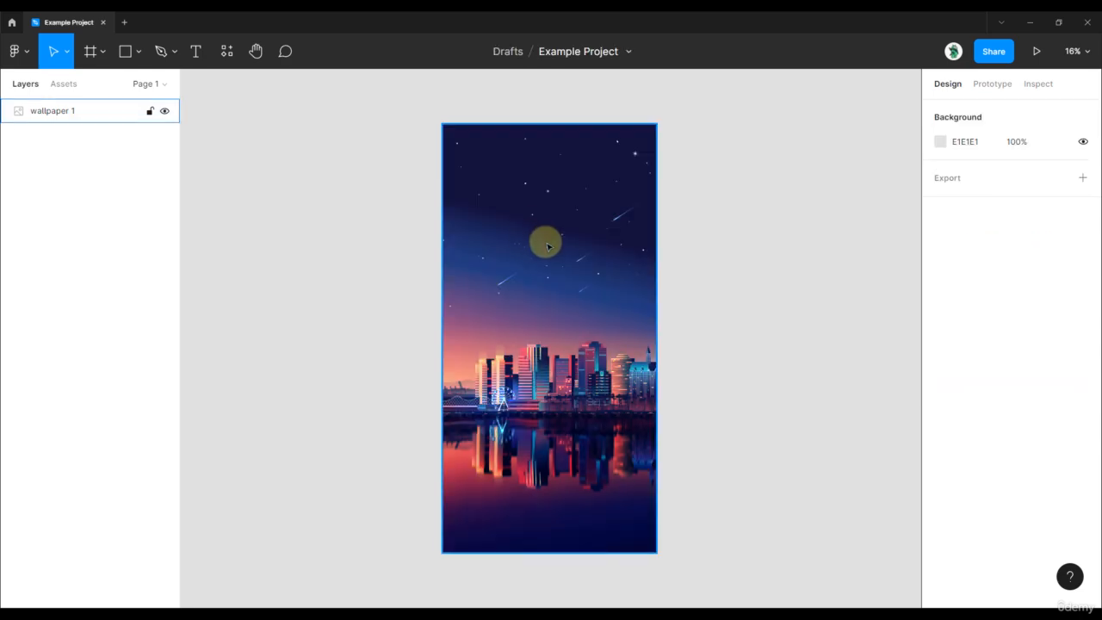
Step: With the wallpaper's image scaling left on Fill, try lowering its upper edge to a height of about 1178
click(546, 239)
click(940, 316)
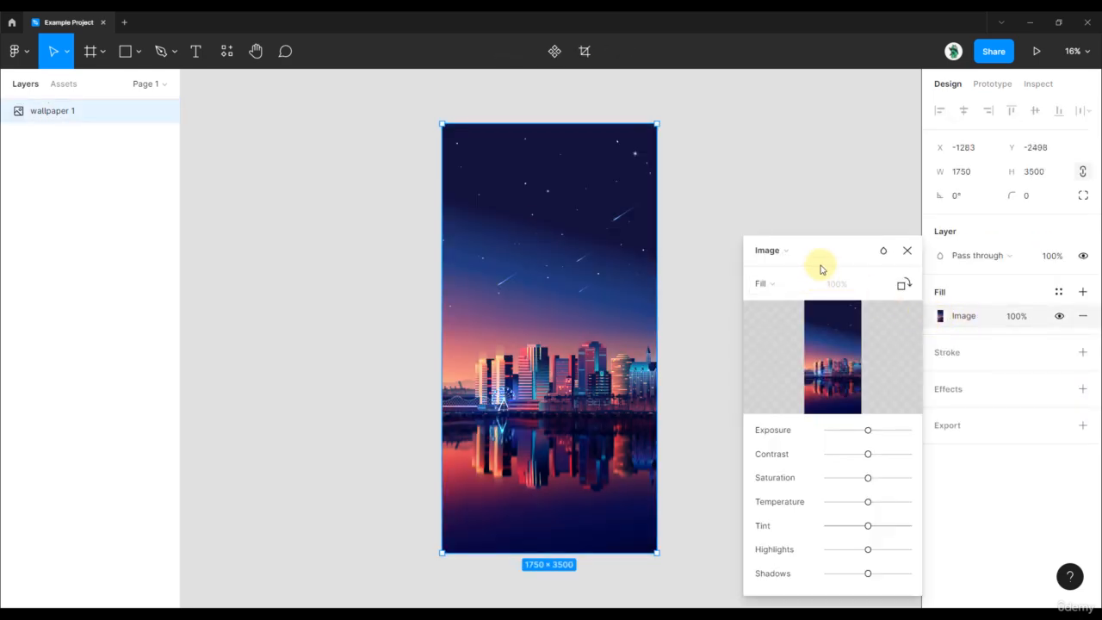
click(771, 291)
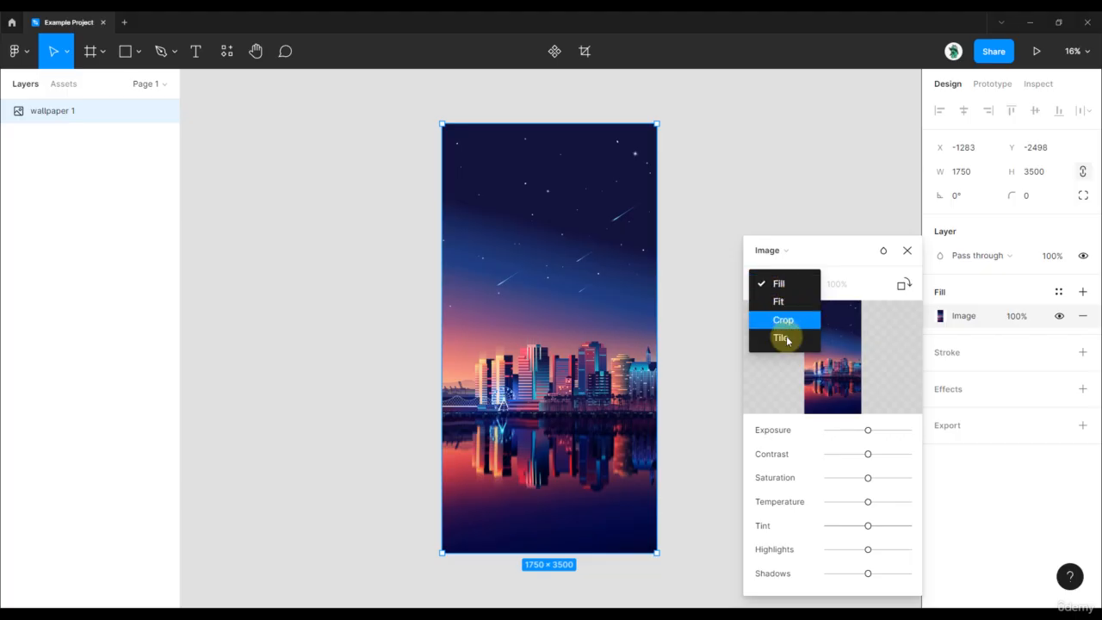
click(800, 262)
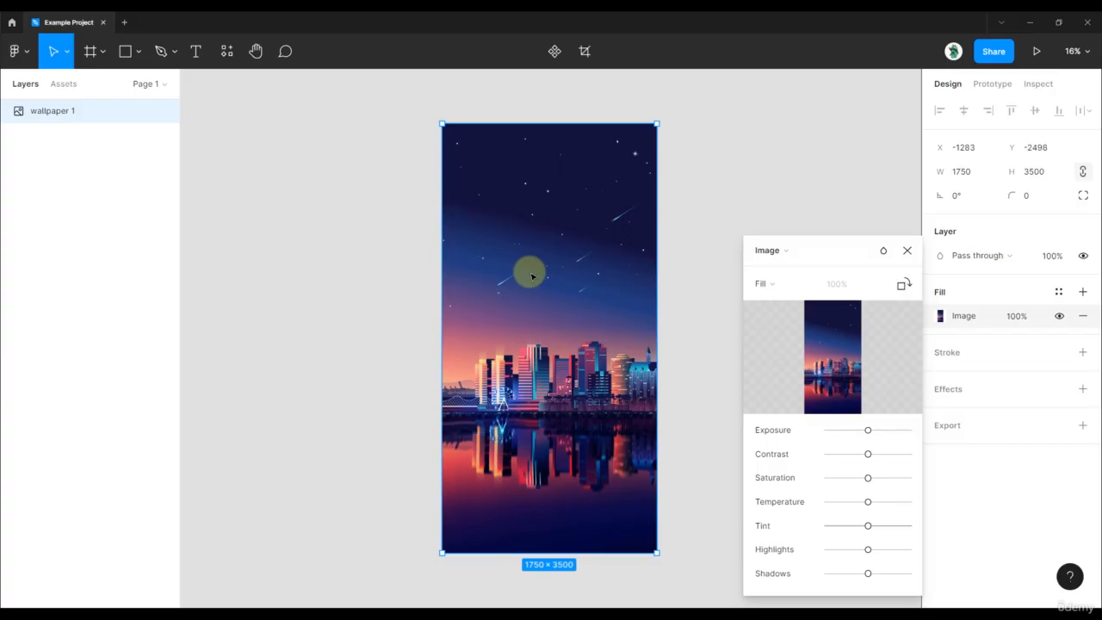
drag(552, 123, 533, 407)
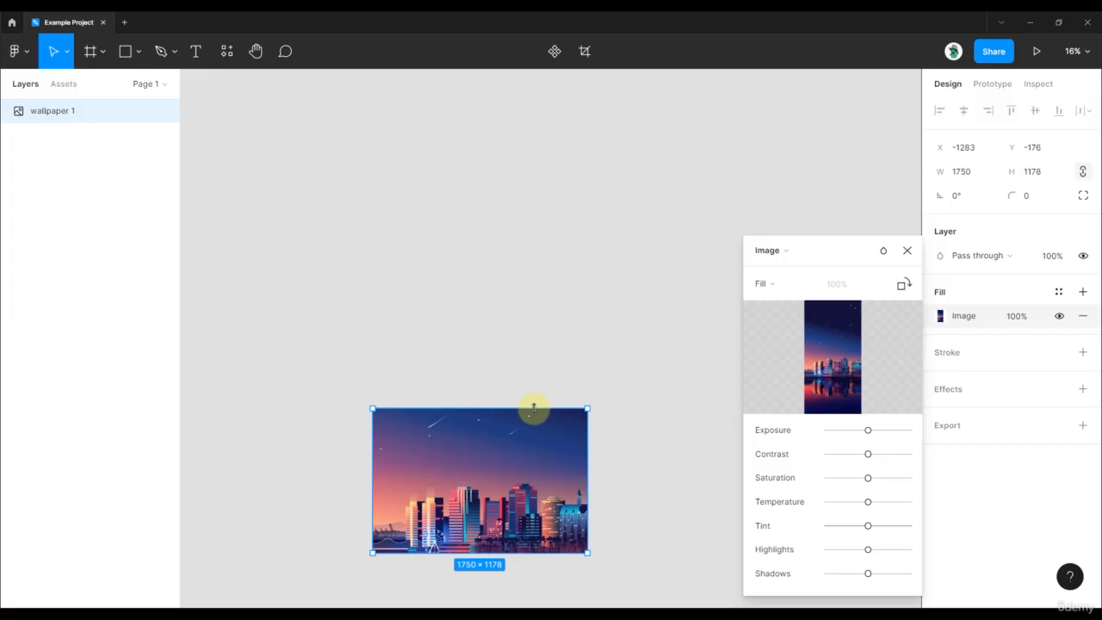
drag(534, 409, 534, 430)
Step: Set the wallpaper's image scaling to Fit, try shrinking its height to about 1884 and undo the resize
click(775, 285)
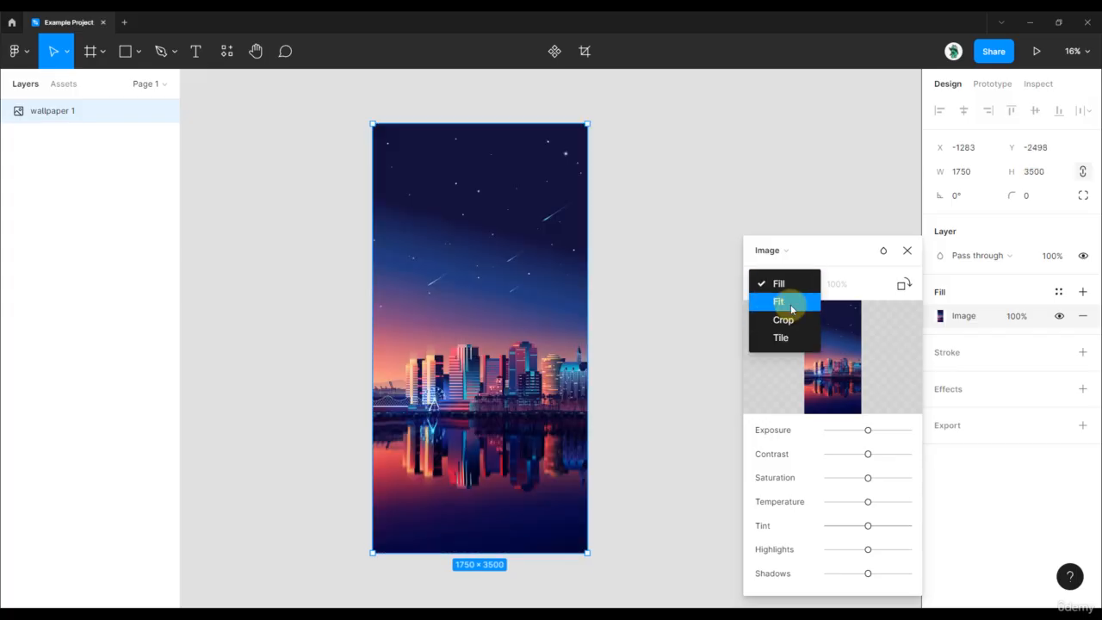
click(791, 309)
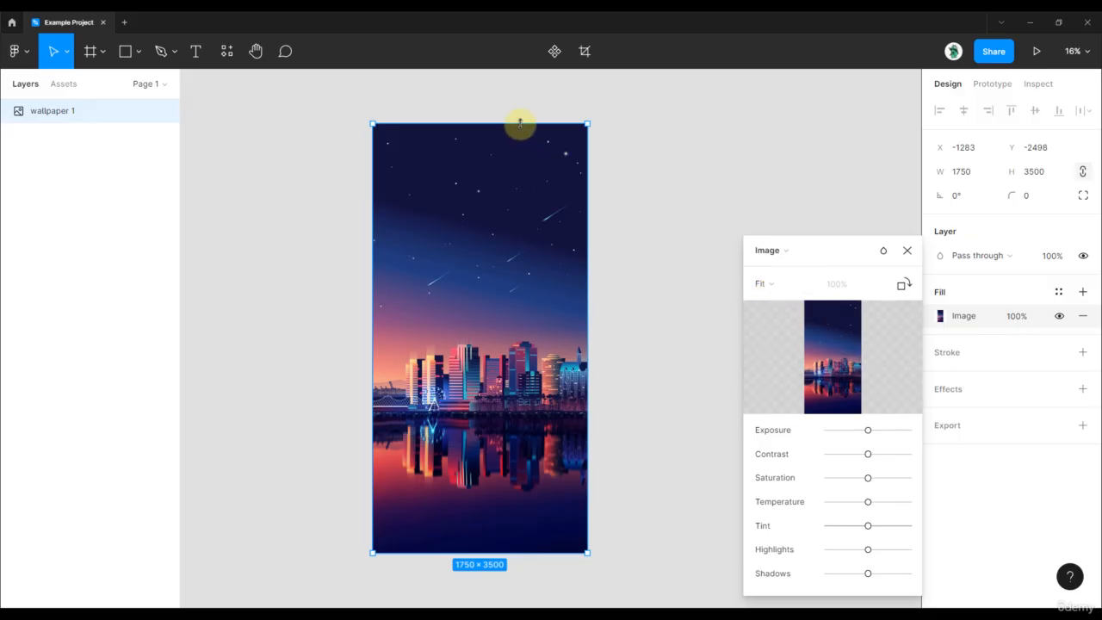
drag(520, 123, 561, 323)
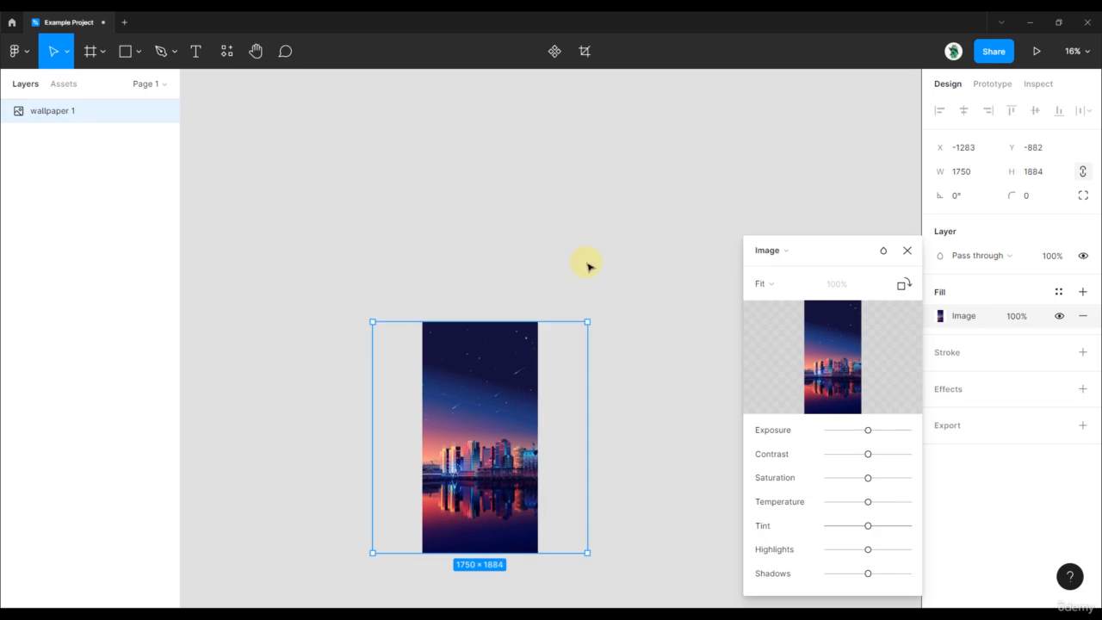
key(ctrl+z)
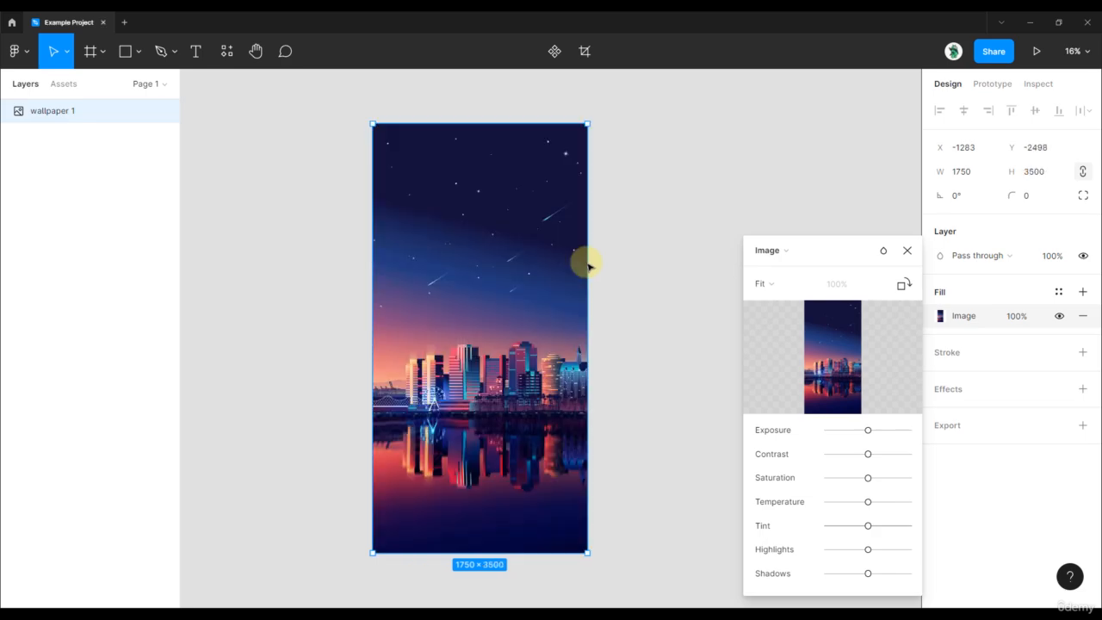
Step: Set the wallpaper's image scaling to Crop, crop from its upper-left corner to about 1288 × 1987 and shift the picture inside the crop area
click(763, 281)
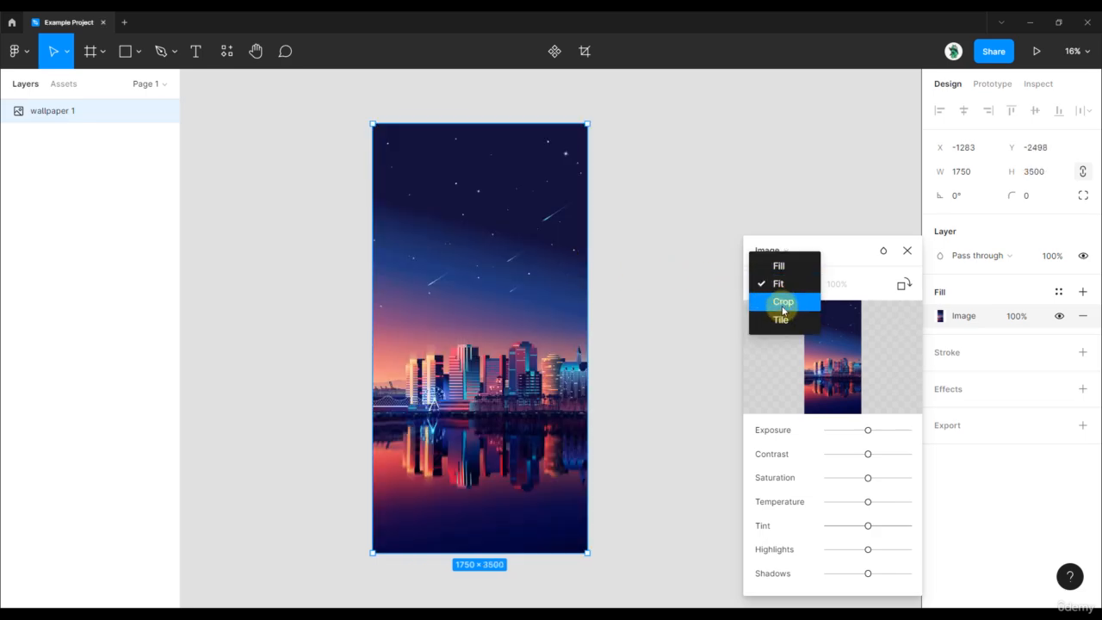
click(789, 302)
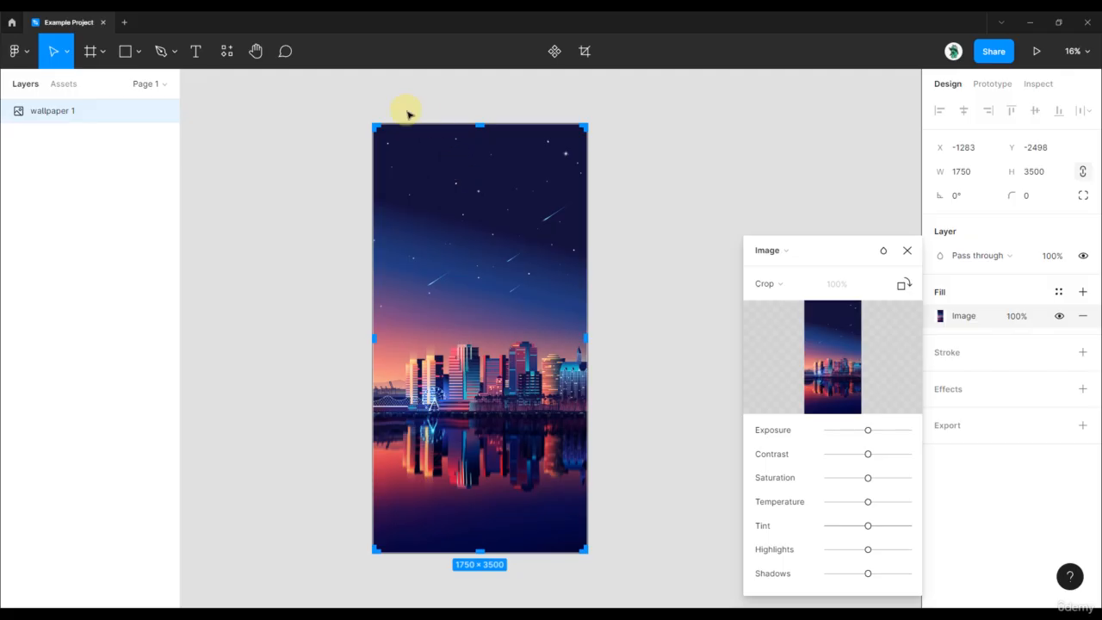
drag(376, 129, 430, 310)
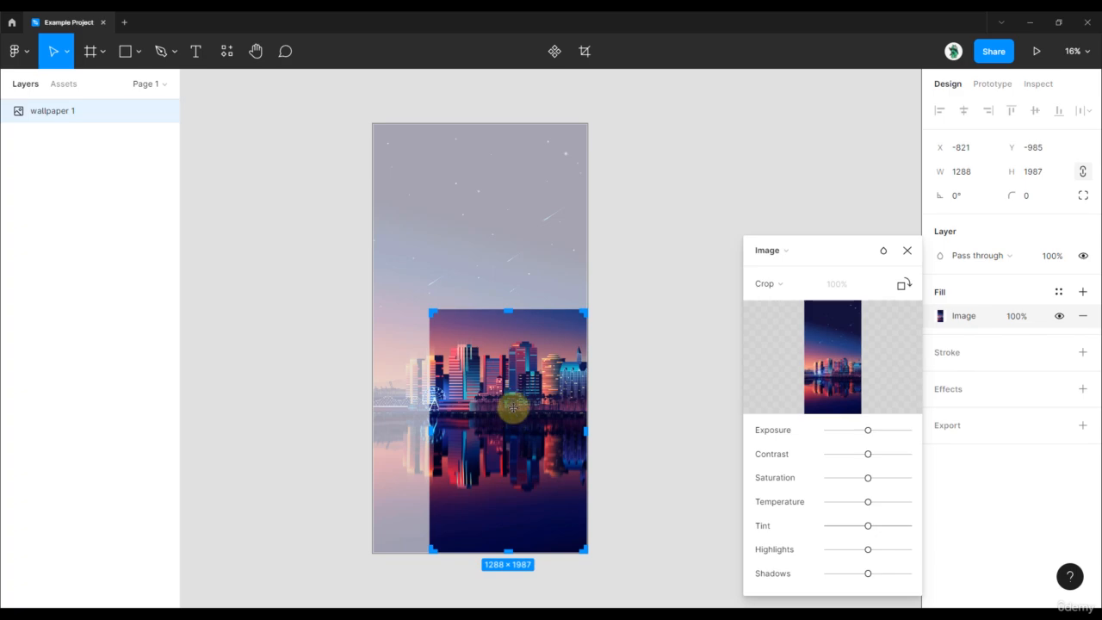
drag(512, 414, 545, 460)
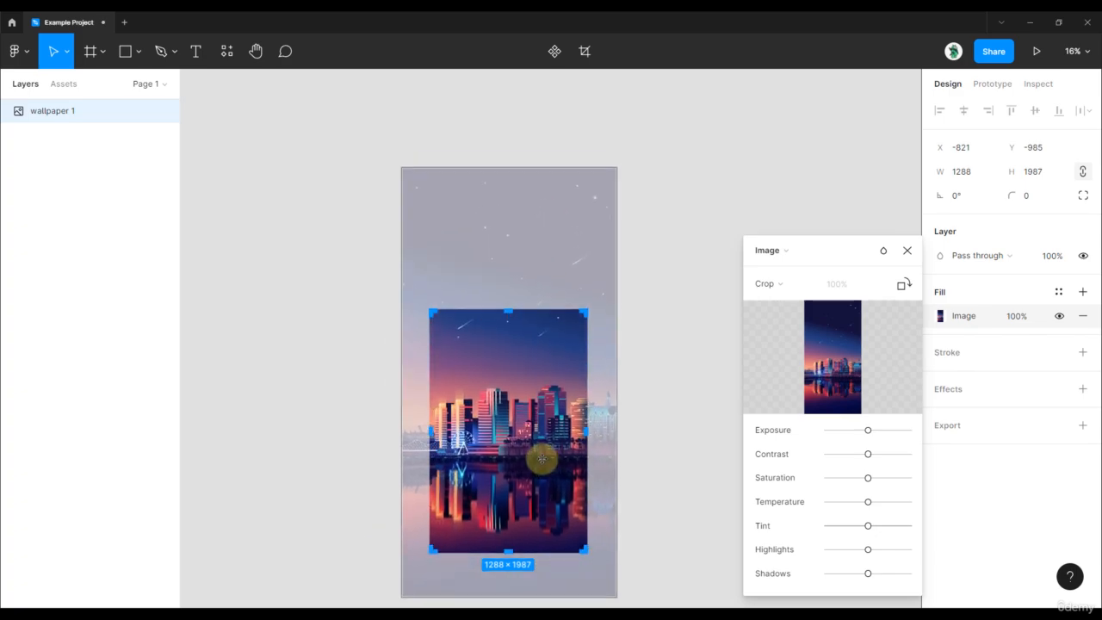
Step: Tighten the wallpaper's crop area to about 1149 × 1855, reposition the picture slightly within it and finish cropping
mouse_move(584, 306)
mouse_down()
mouse_move(591, 278)
mouse_move(586, 335)
mouse_move(590, 311)
mouse_up()
drag(596, 544, 571, 534)
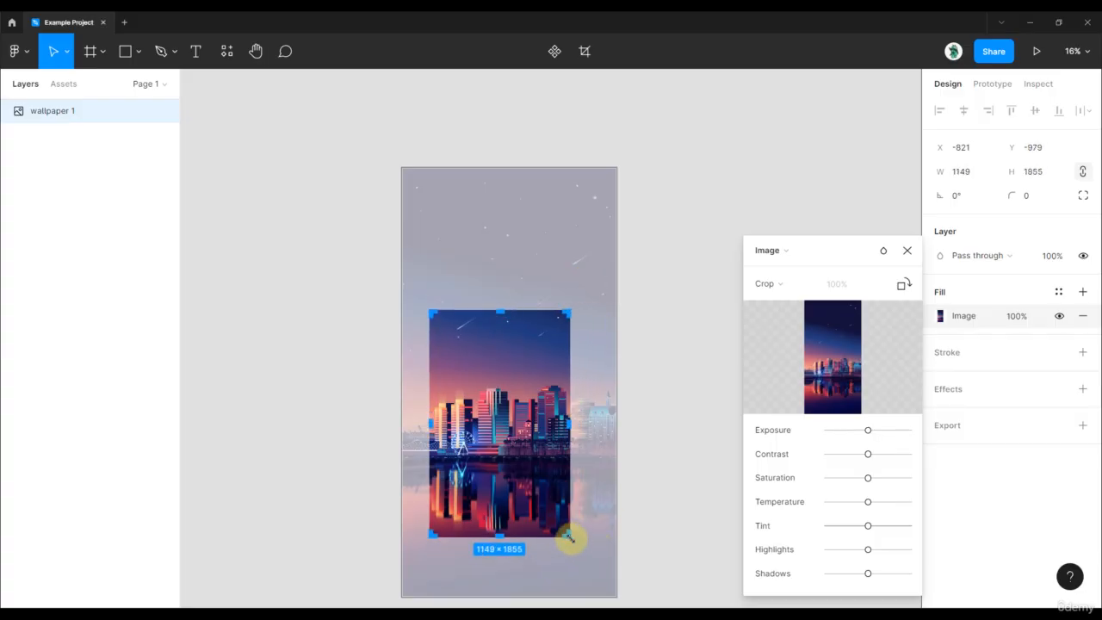
mouse_move(522, 460)
mouse_down()
mouse_move(531, 456)
mouse_move(506, 455)
mouse_move(513, 463)
mouse_up()
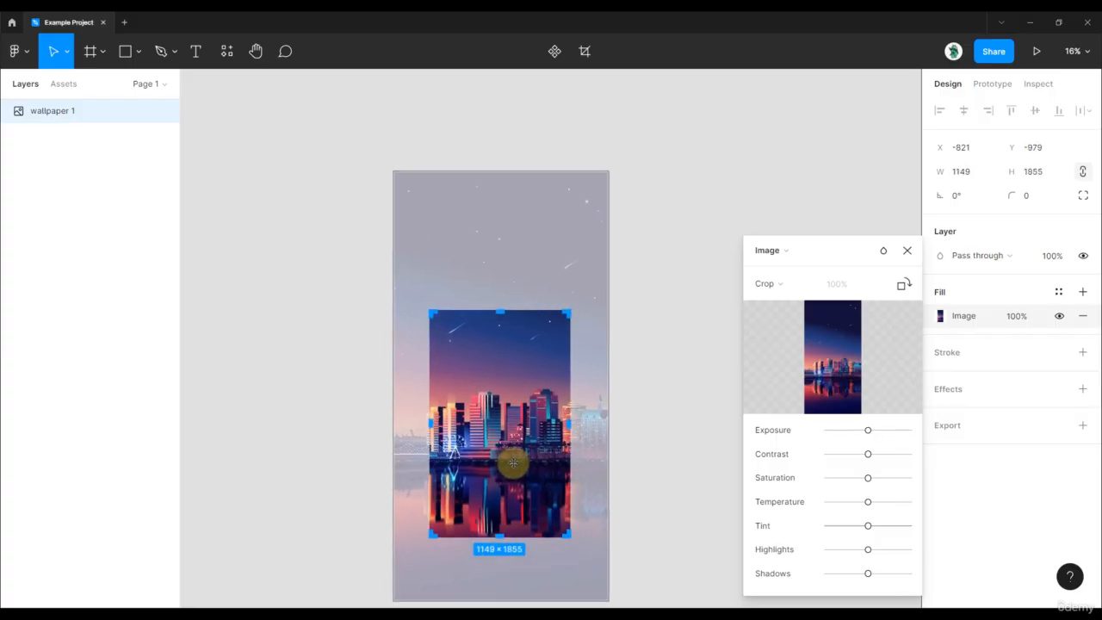
click(630, 376)
click(630, 376)
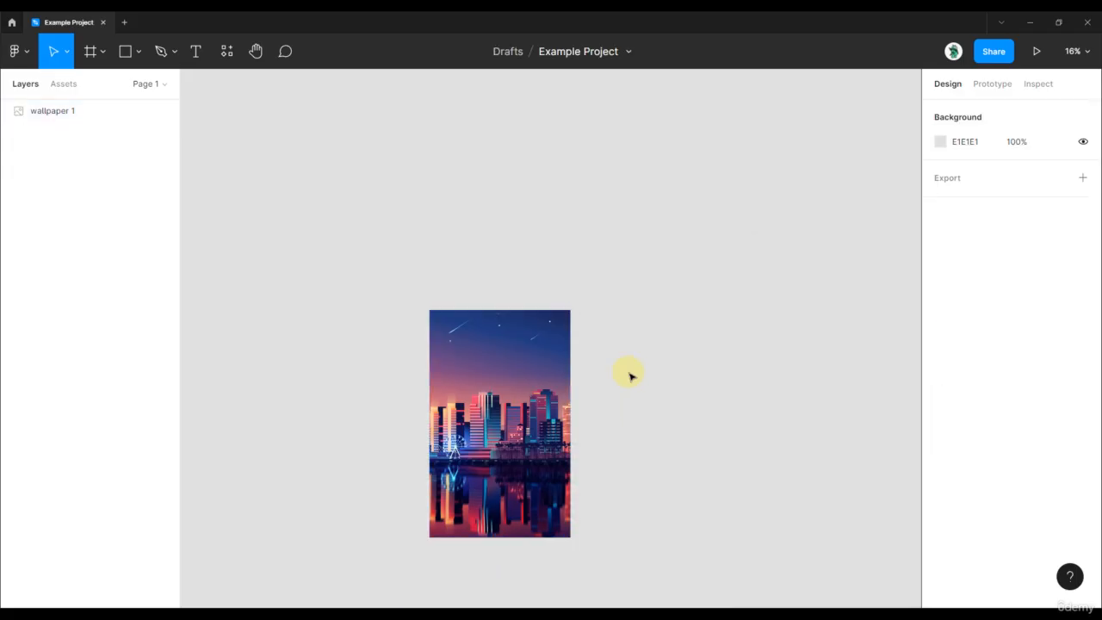
click(518, 324)
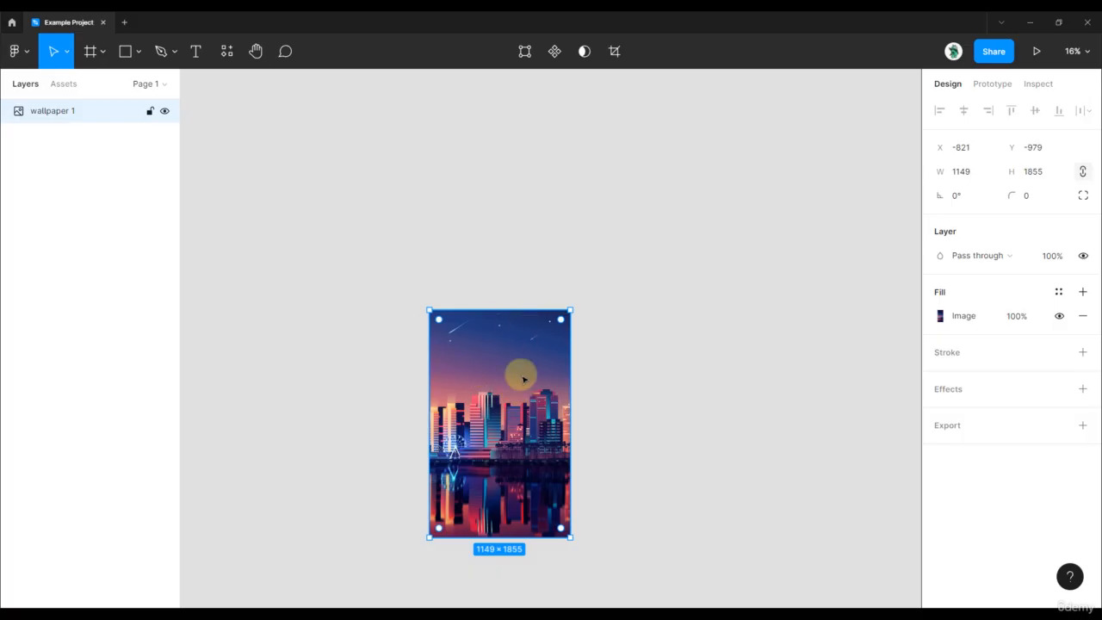
Step: Round the wallpaper's corners to the maximum radius of 574.5 and review the resulting shape
drag(561, 325, 472, 408)
click(722, 321)
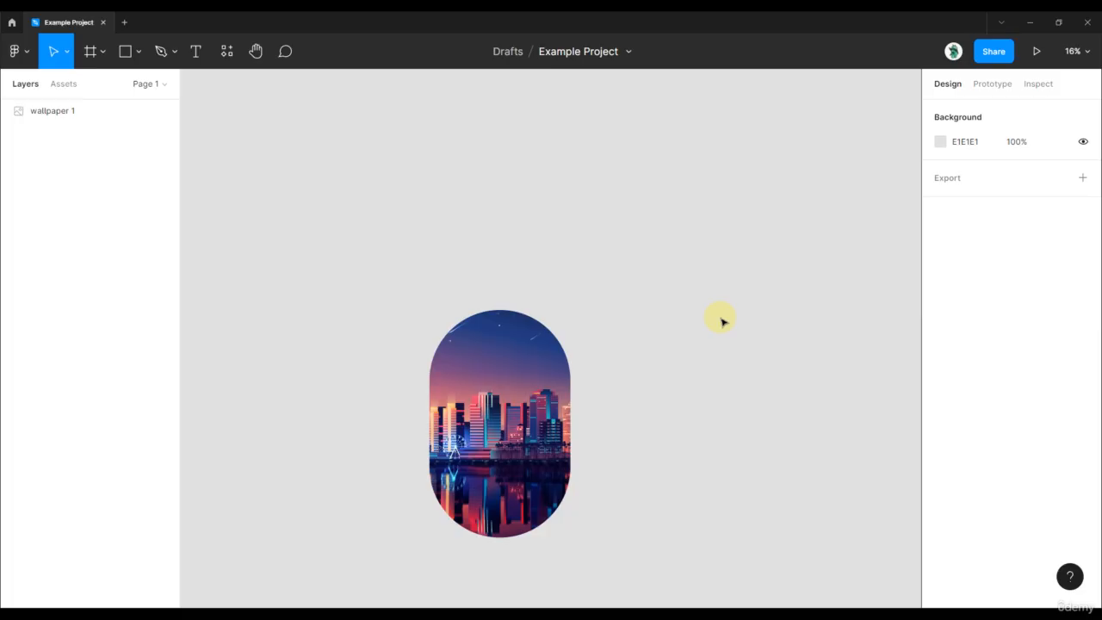
click(488, 328)
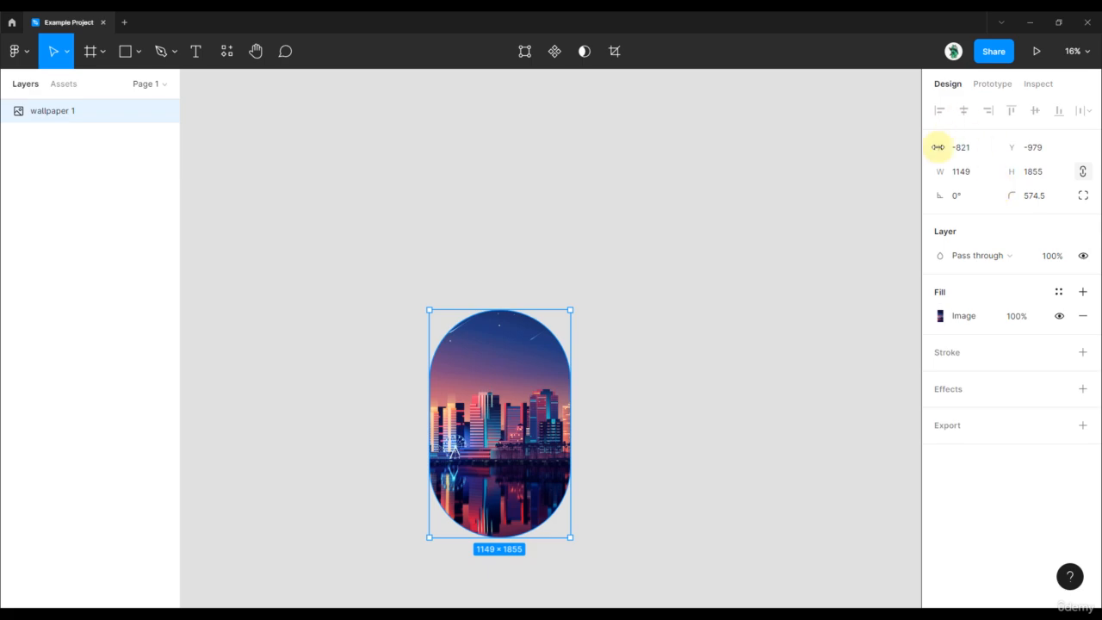
click(636, 241)
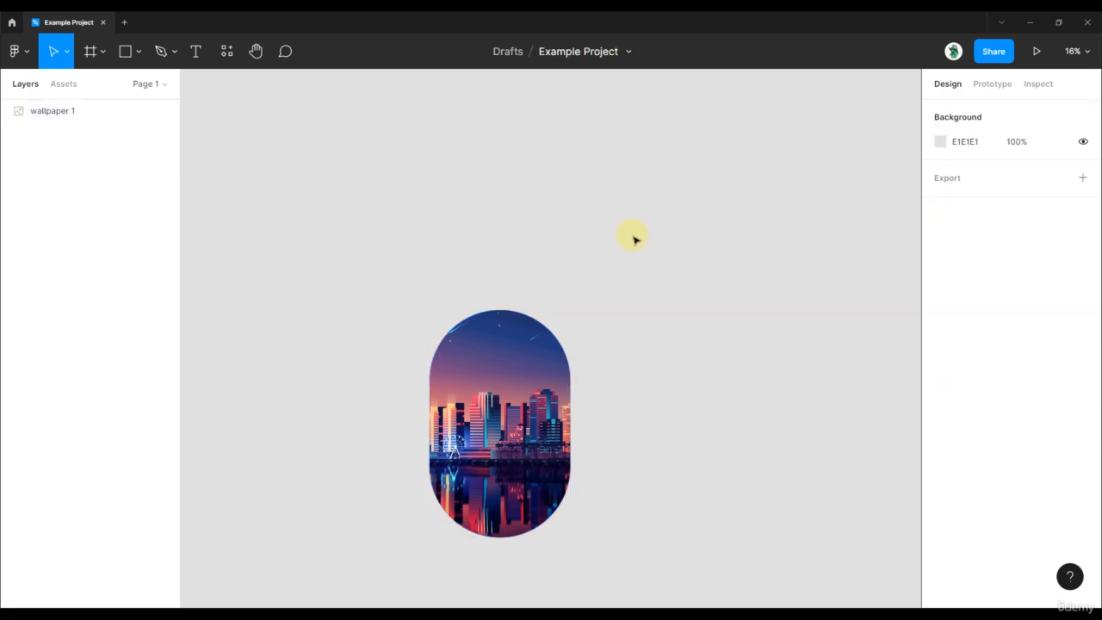
Step: Undo the wallpaper's corner rounding, its crop edits and the switch from Fit to Crop scaling
key(ctrl+z)
key(ctrl+z)
key(ctrl+z)
key(ctrl+z)
key(ctrl+z)
key(ctrl+z)
key(ctrl+z)
key(ctrl+z)
key(ctrl+z)
key(ctrl+z)
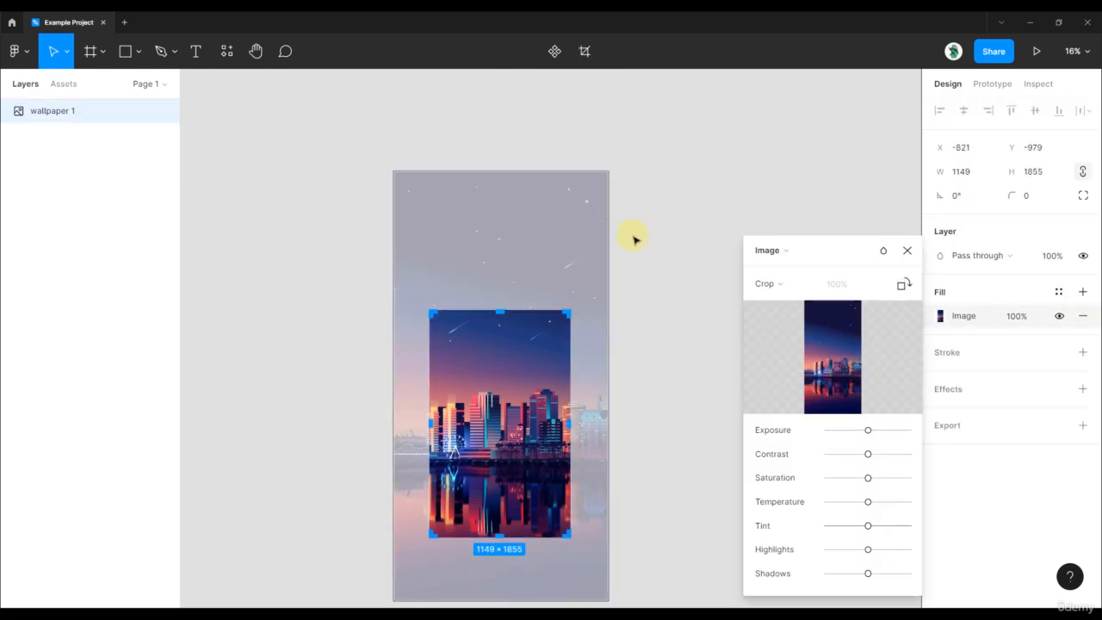
key(ctrl+z)
key(ctrl+z)
key(ctrl+z)
key(ctrl+z)
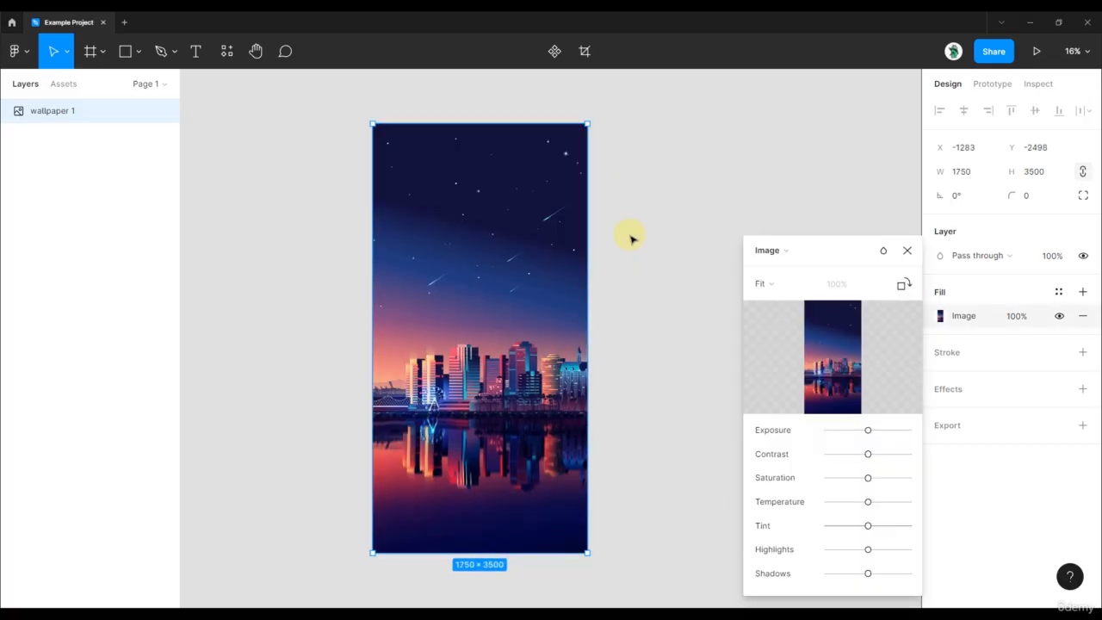
Step: Set the wallpaper's image scaling to Tile and reduce the tile size to 20%
click(762, 283)
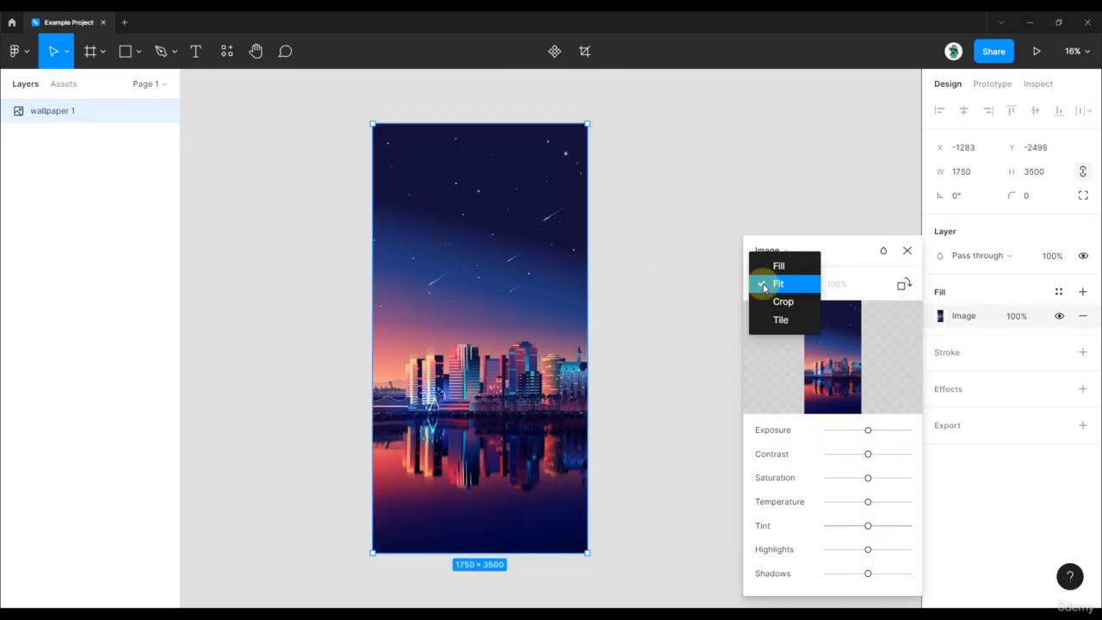
click(781, 326)
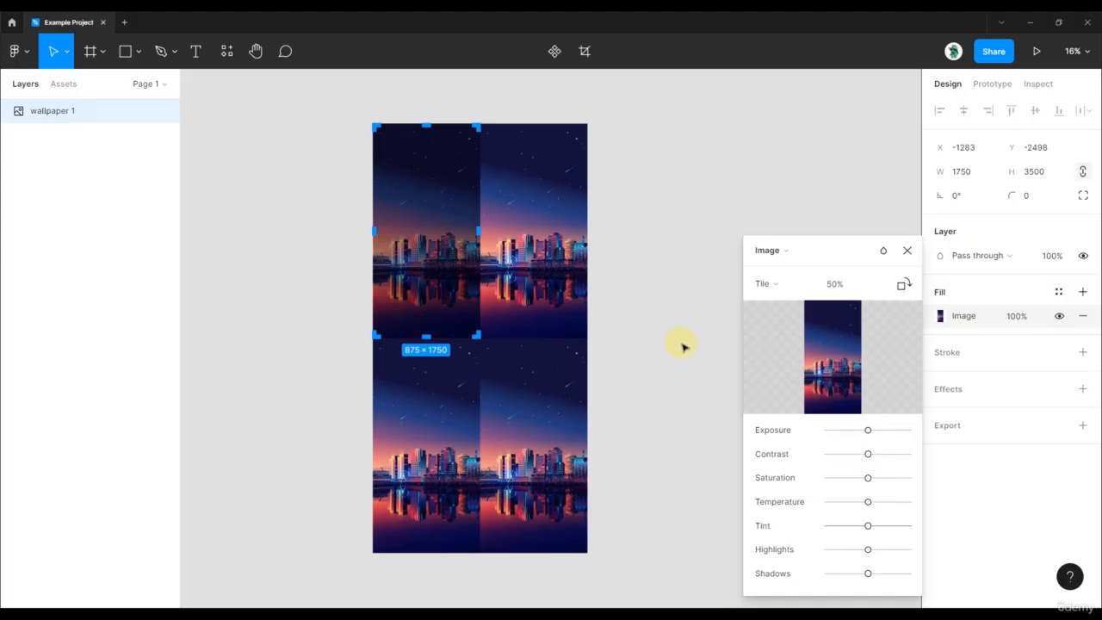
click(844, 288)
key(Down)
key(Down)
key(Down)
key(Down)
key(Down)
key(Down)
key(Down)
key(Down)
key(Down)
key(Down)
key(Down)
key(Down)
key(Down)
key(Down)
key(Down)
key(Down)
key(Down)
key(Down)
key(Down)
key(Down)
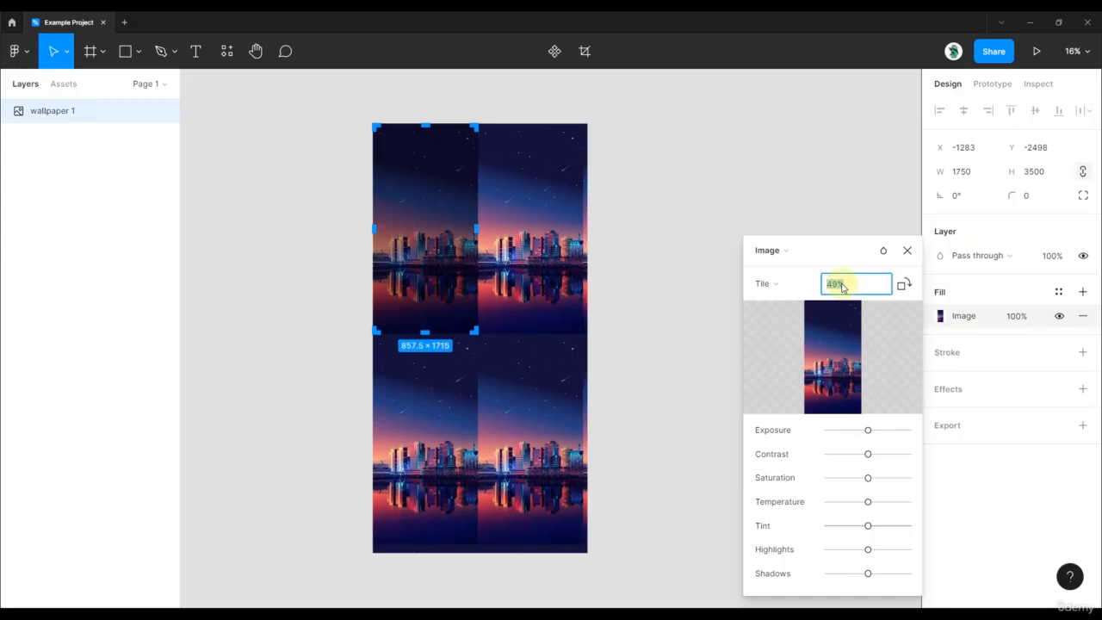
key(Down)
key(Down)
key(Down)
key(Down)
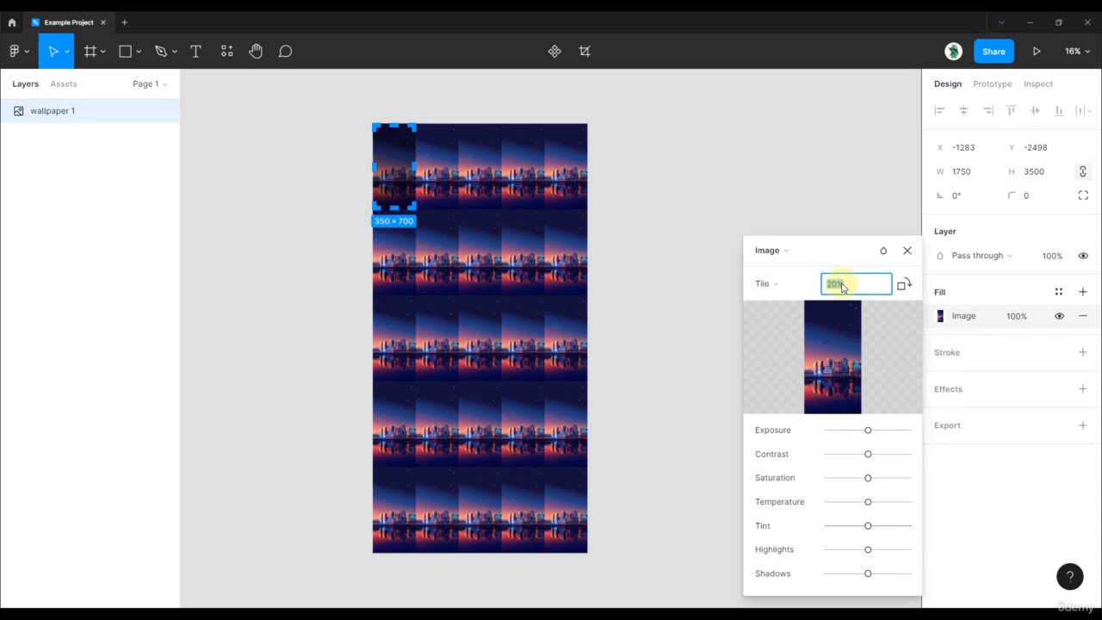
Step: Raise the wallpaper's tile size gradually to 84%
key(Up)
key(Up)
key(Up)
key(Up)
key(Up)
key(Up)
key(Up)
key(Up)
key(Up)
key(Up)
key(Up)
key(Up)
key(Up)
key(Up)
key(Up)
key(Up)
key(Up)
key(Up)
key(Up)
key(Up)
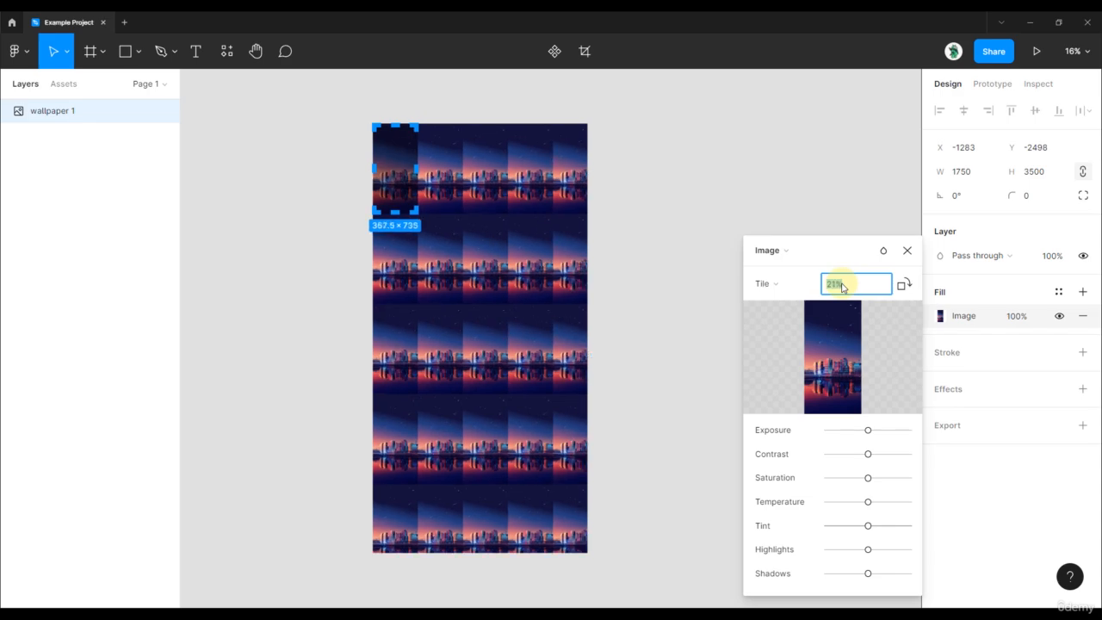
key(Up)
key(Up)
key(Up)
key(Up)
key(Up)
key(Up)
key(Up)
key(Up)
key(Up)
key(Up)
key(Up)
key(Up)
key(Up)
key(Up)
key(Up)
key(Up)
key(Up)
key(Up)
key(Up)
key(Up)
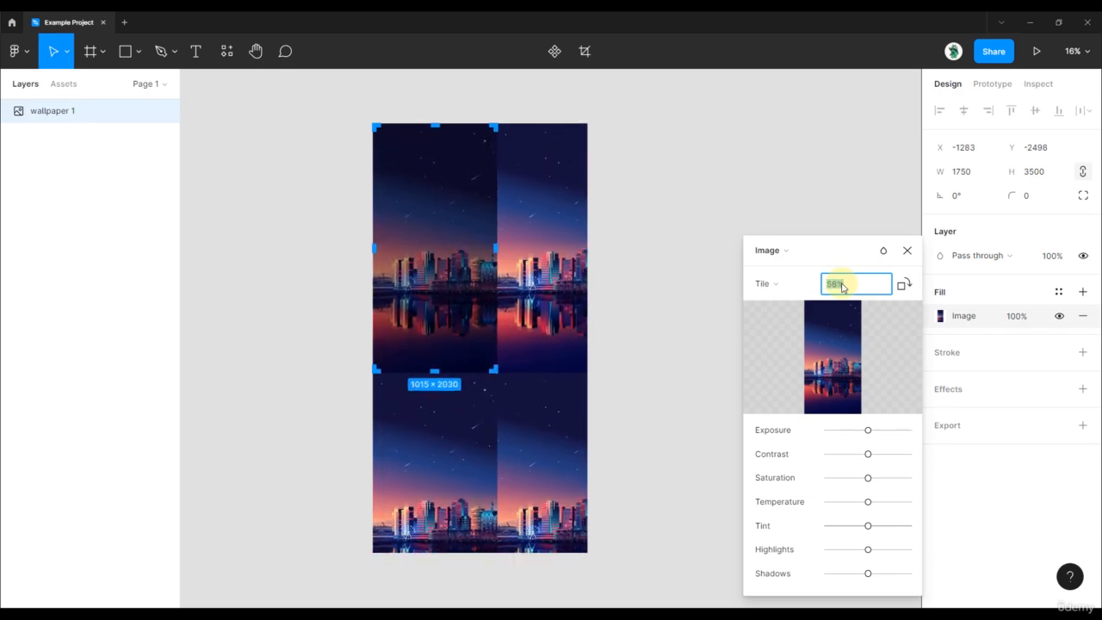
key(Up)
key(Up)
key(Up)
key(Up)
key(Up)
key(Up)
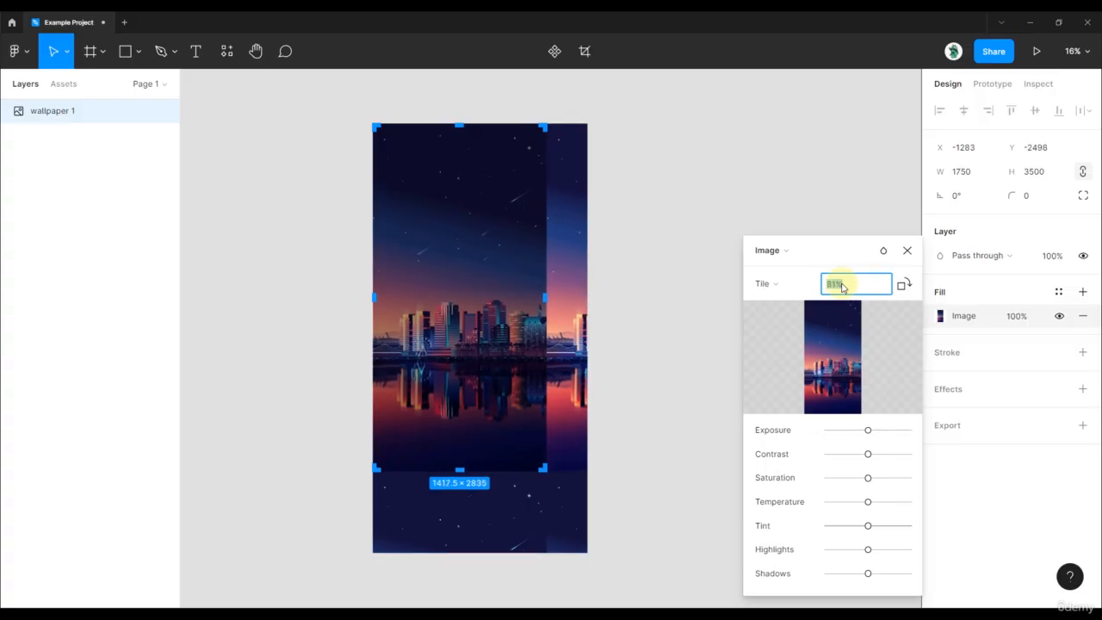
key(Return)
Step: Set the wallpaper's image scaling to Fill
click(791, 294)
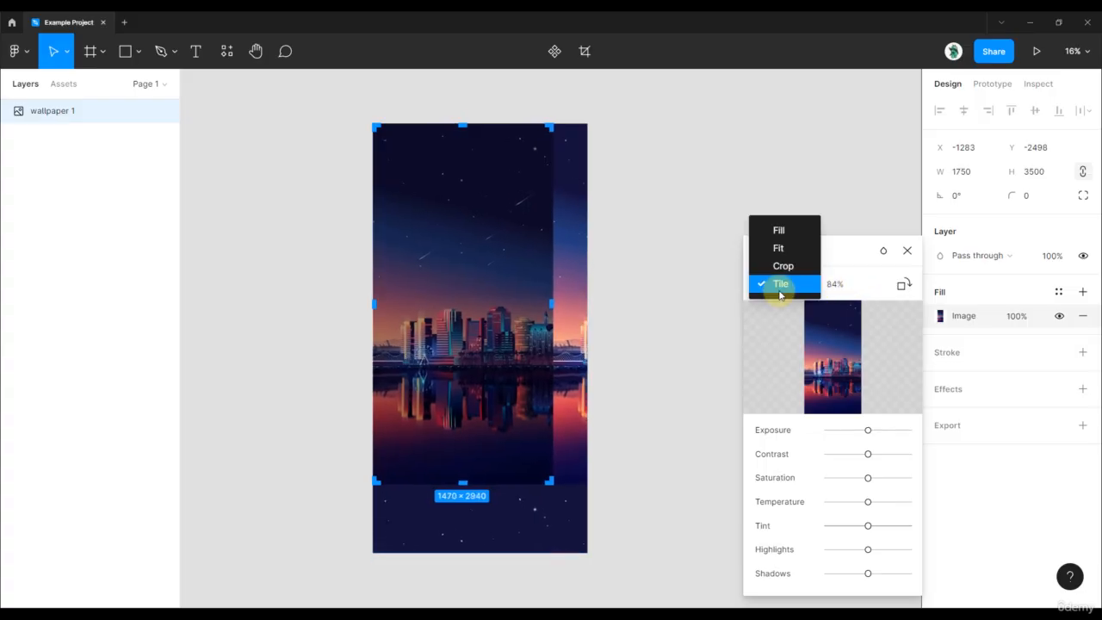
click(788, 232)
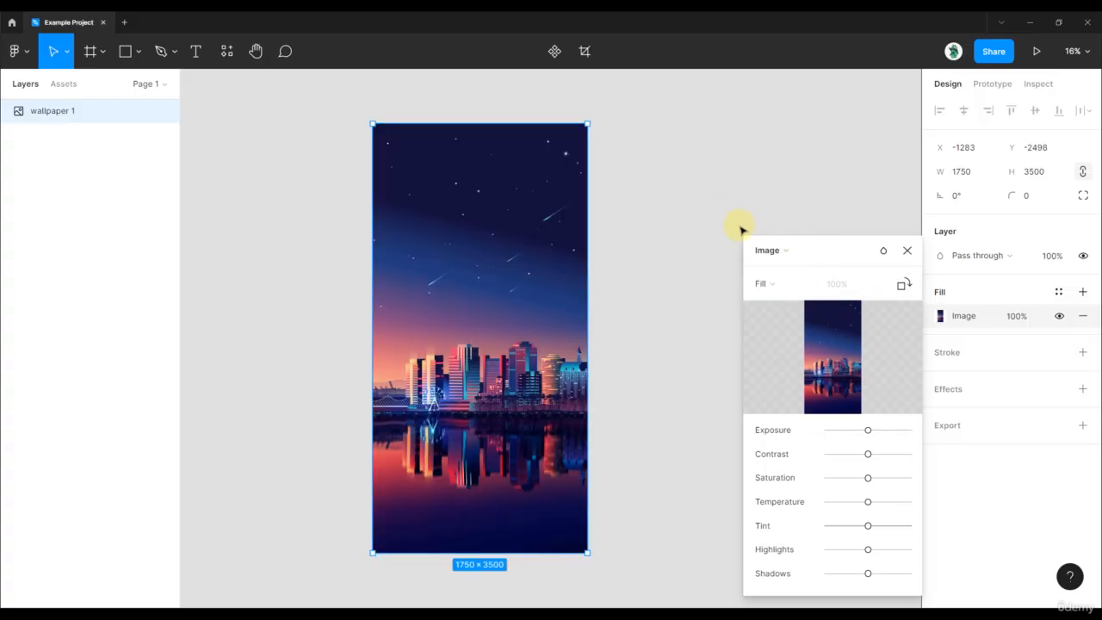
Step: Rotate the picture inside its fill through a full turn in 90° increments, then close the fill settings
click(901, 287)
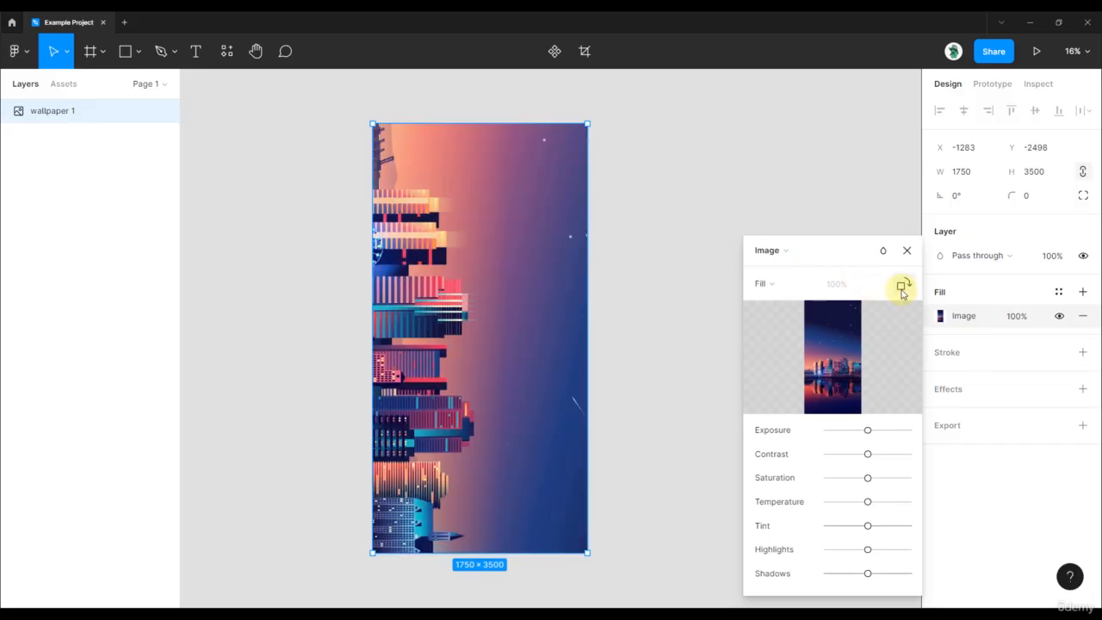
click(902, 289)
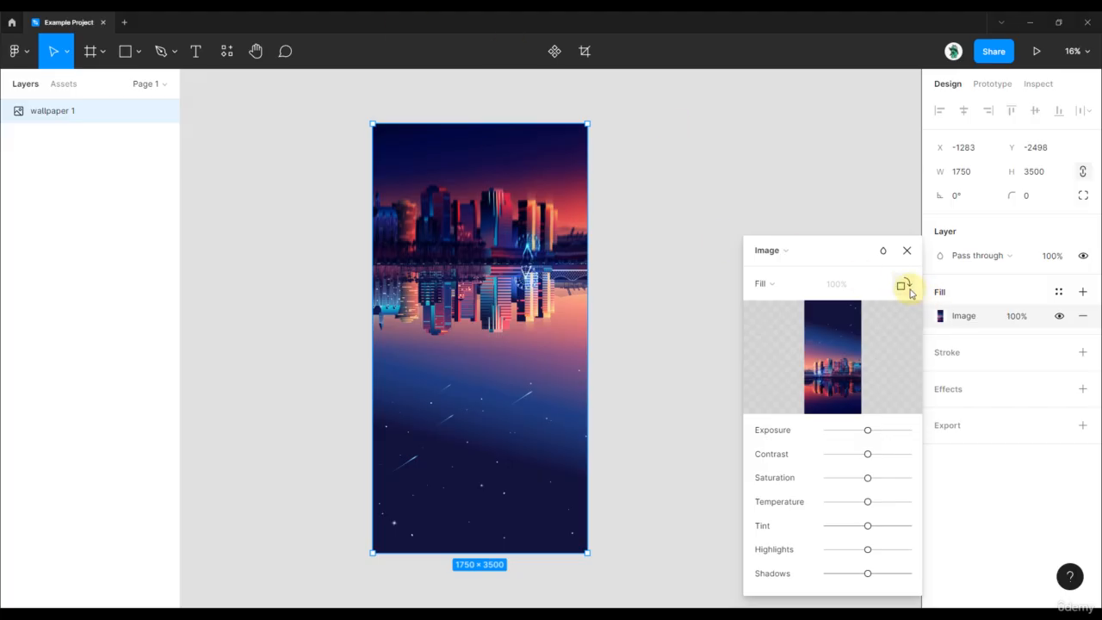
click(906, 289)
click(906, 289)
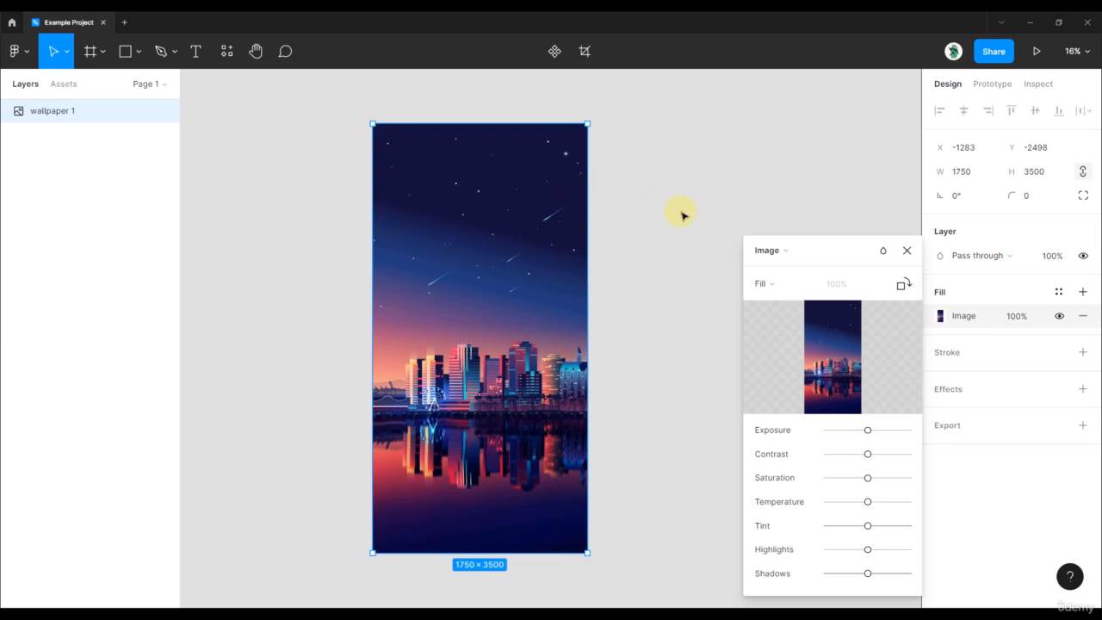
click(907, 251)
click(794, 192)
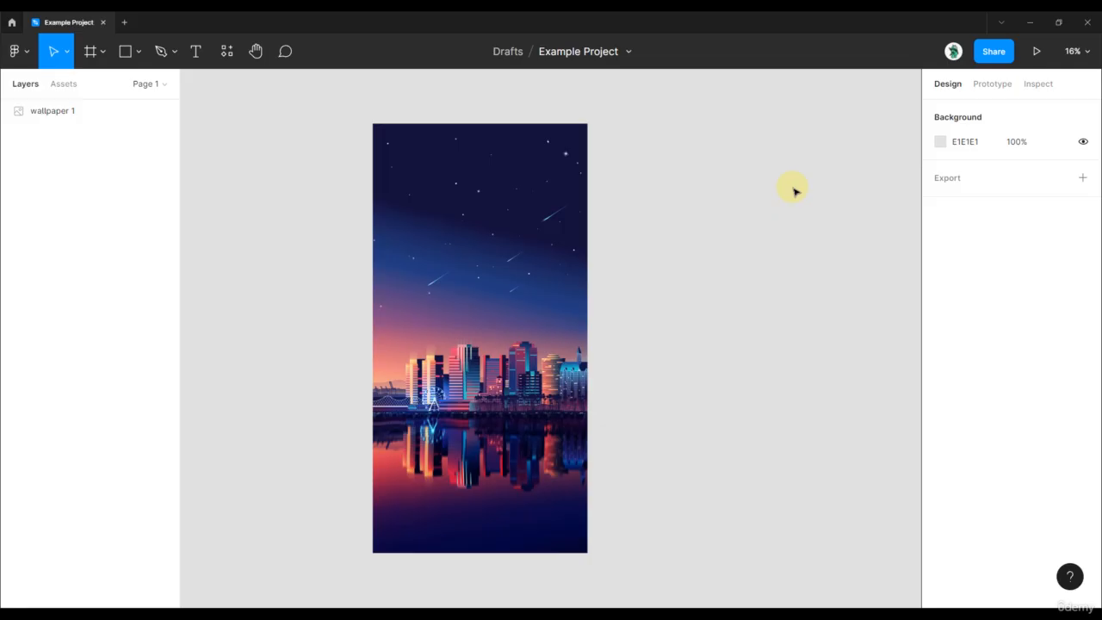
Step: Try setting the whole wallpaper layer's rotation to 90° and undo the rotation
click(523, 178)
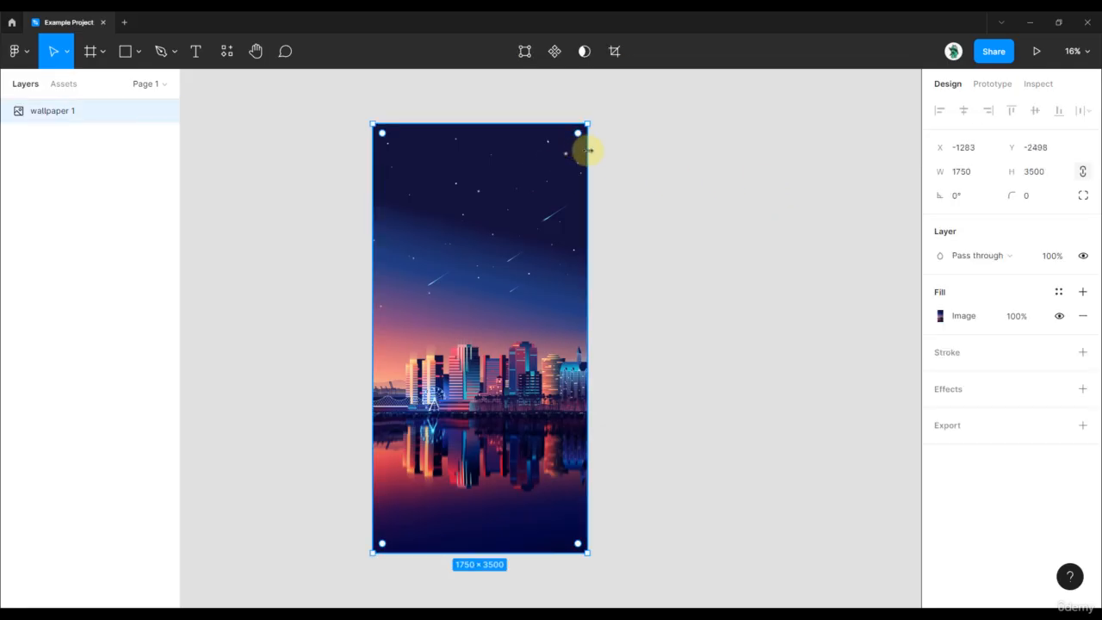
click(958, 199)
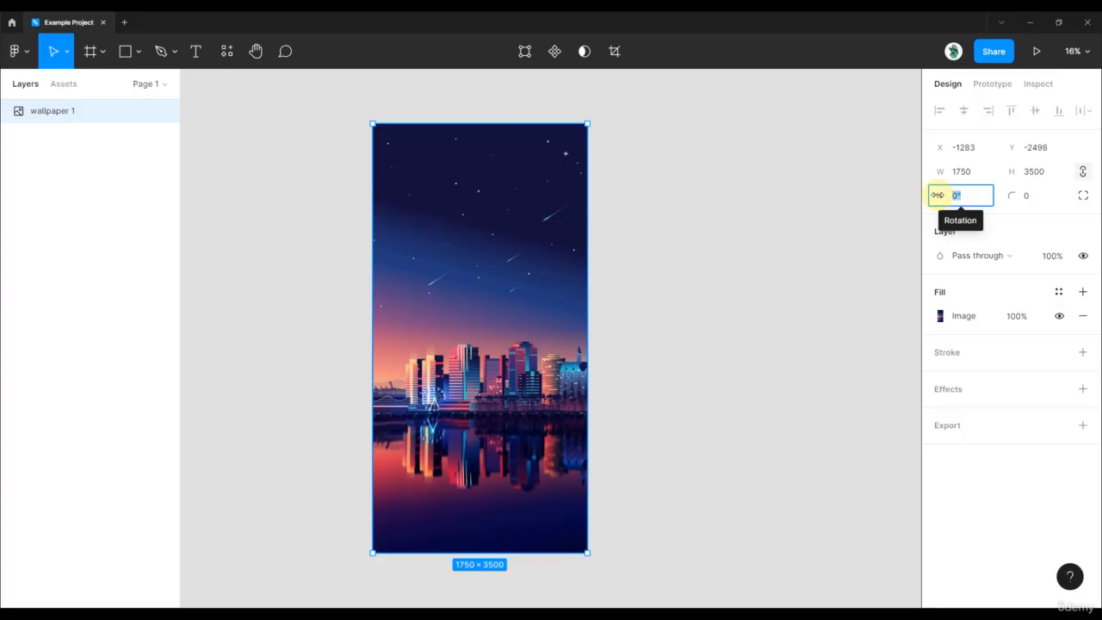
text(90)
key(Return)
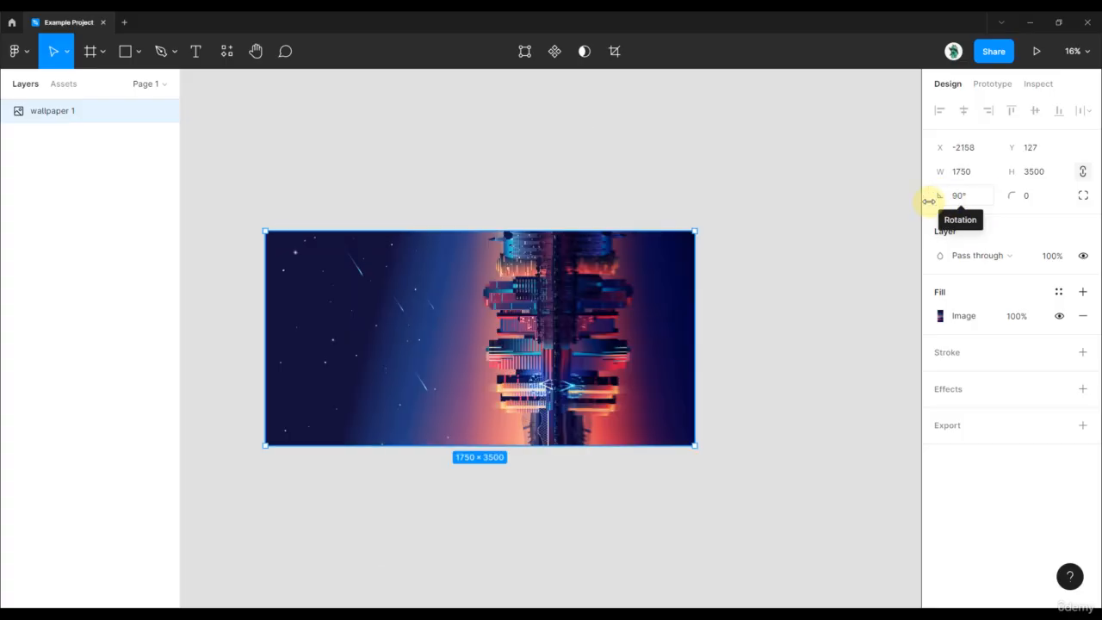
click(523, 207)
key(ctrl+z)
key(ctrl+z)
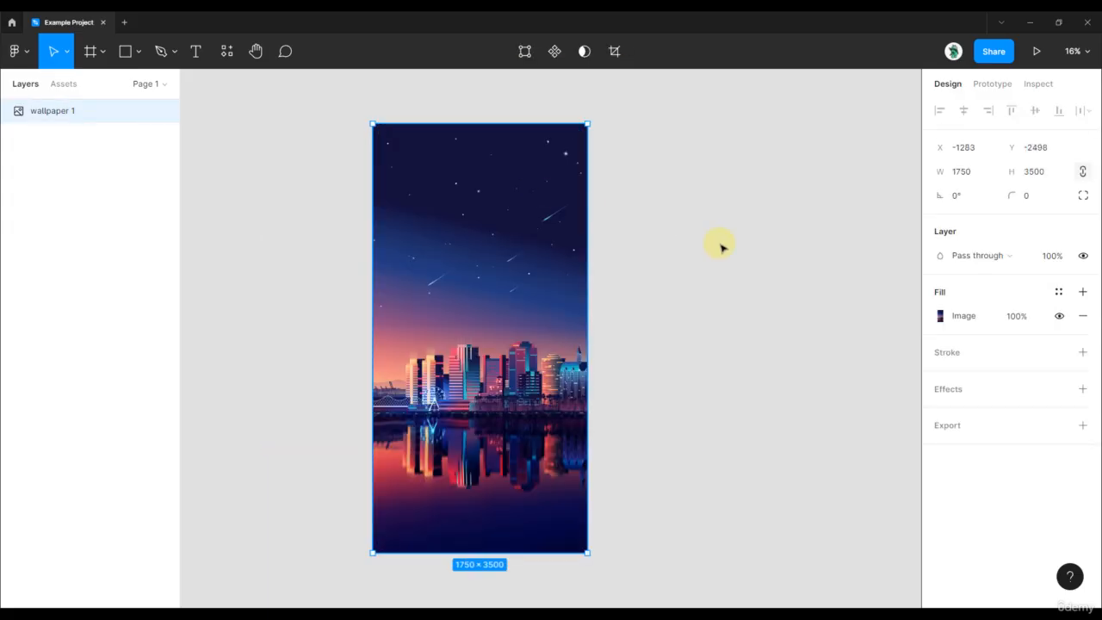